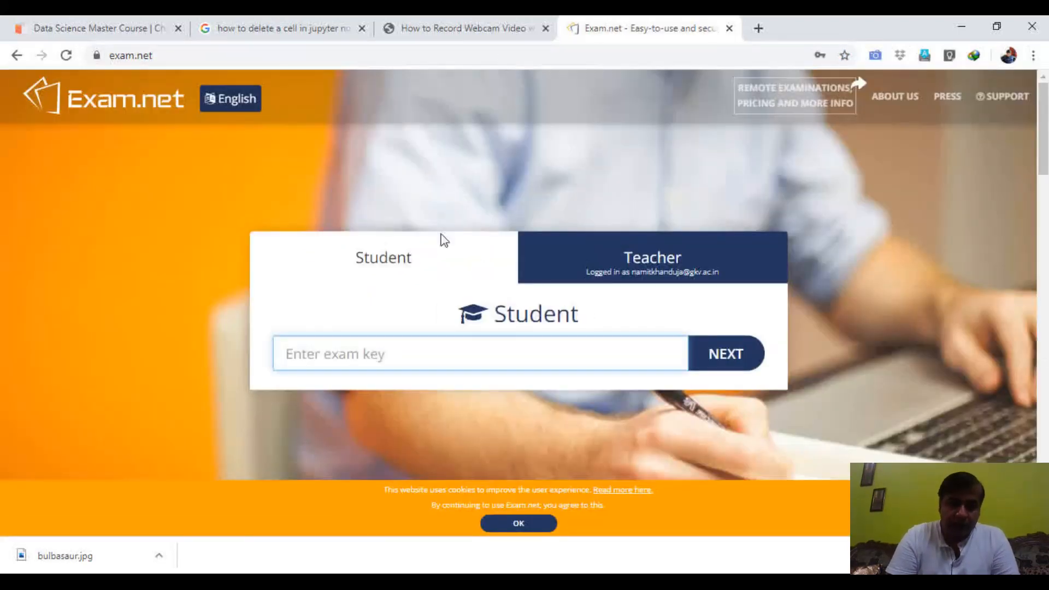
Go to the teacher area and start a new exam named "OOPS".
click(576, 256)
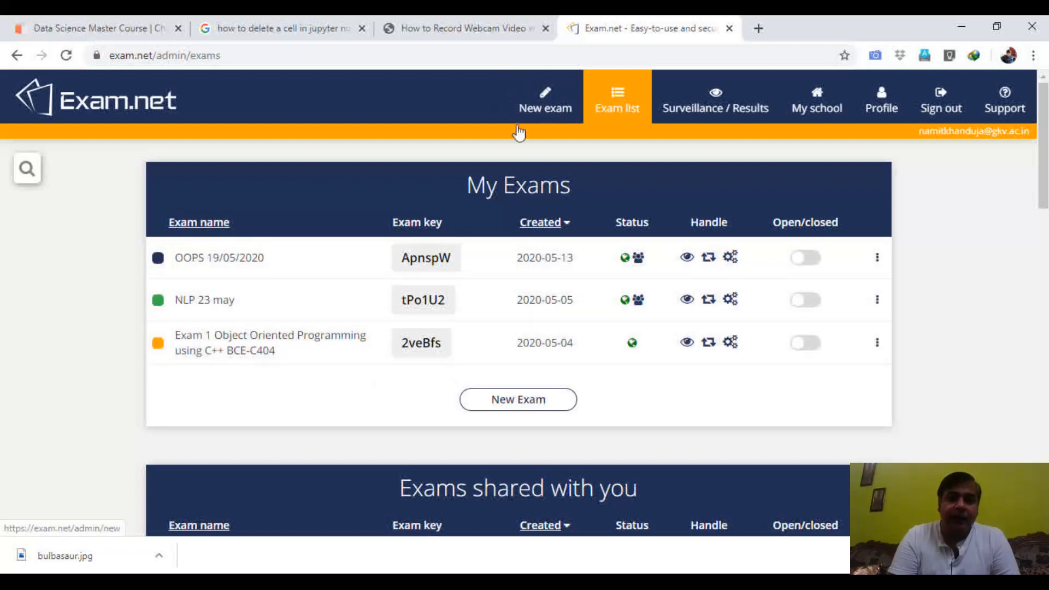
click(557, 108)
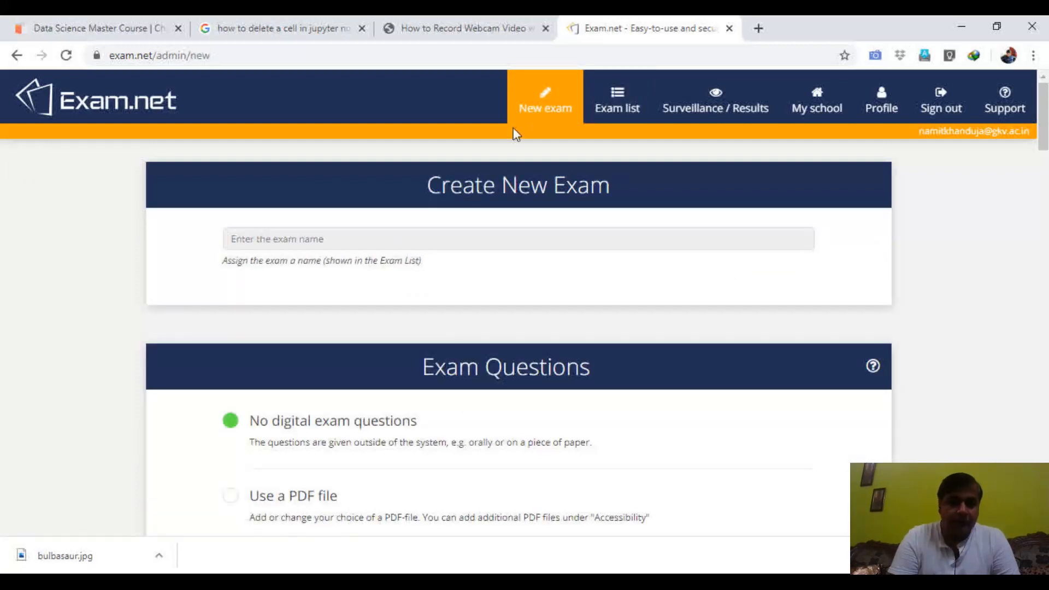
click(391, 238)
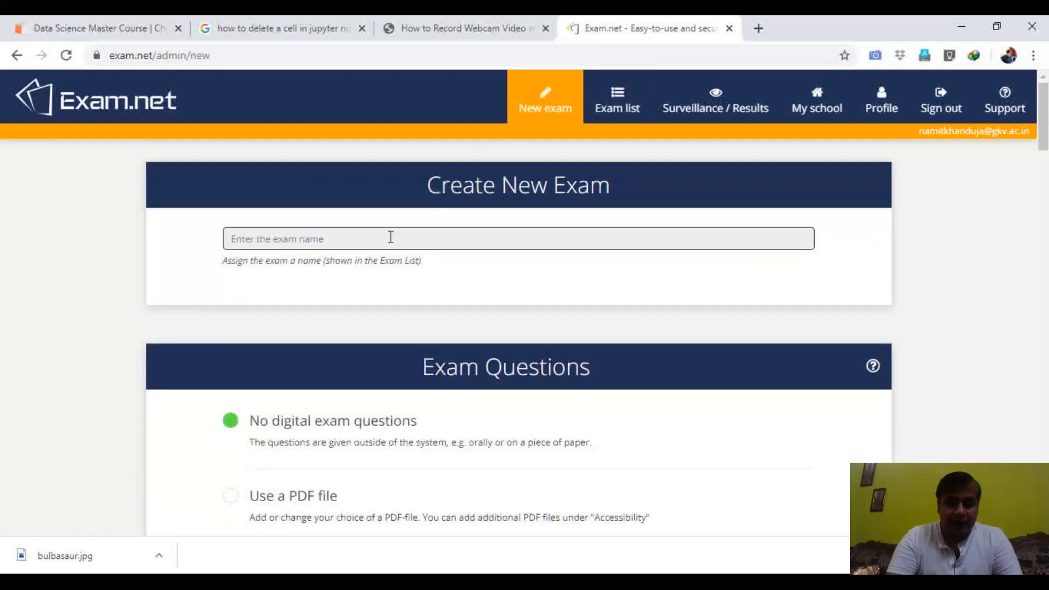
text(O)
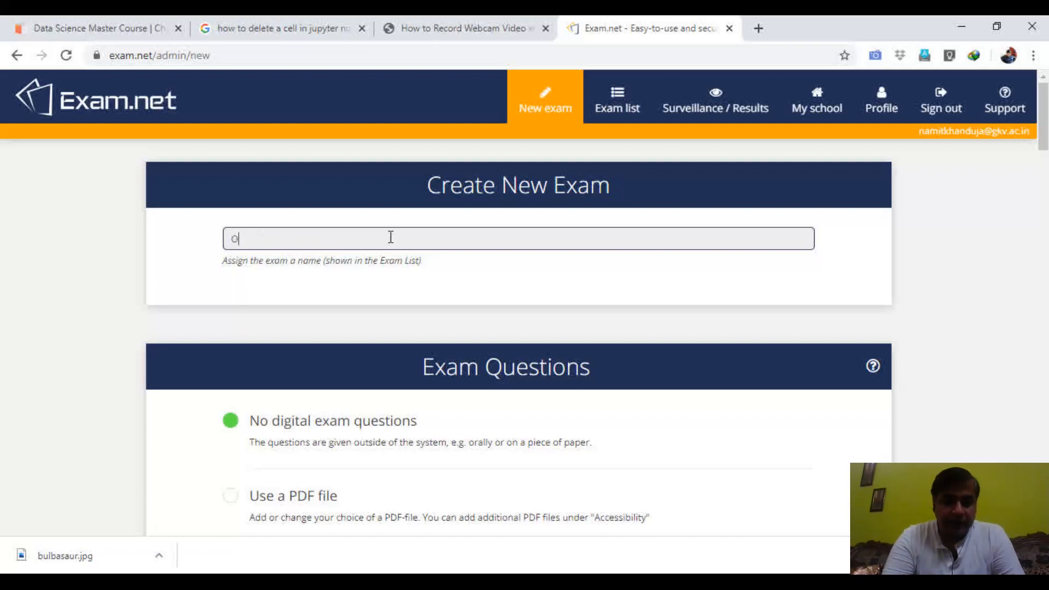
text(OPS)
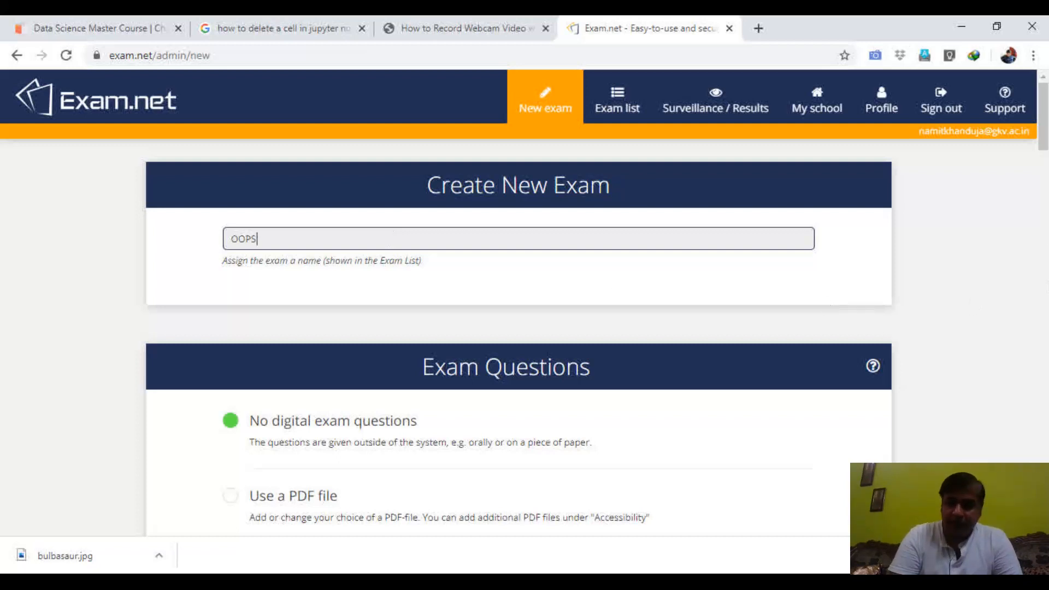
drag(1045, 140, 1045, 164)
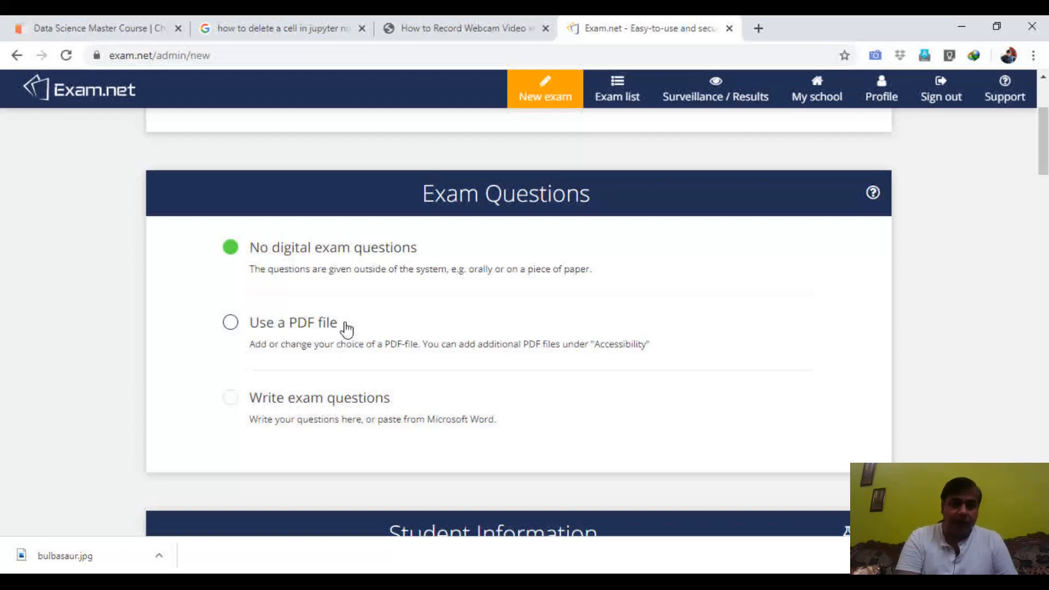
click(336, 419)
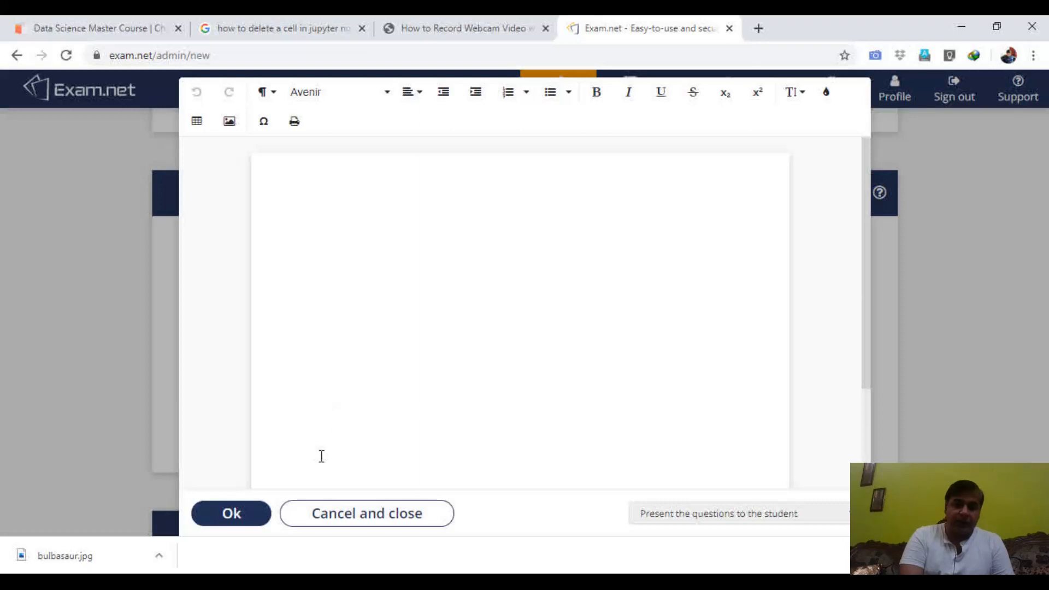
click(355, 510)
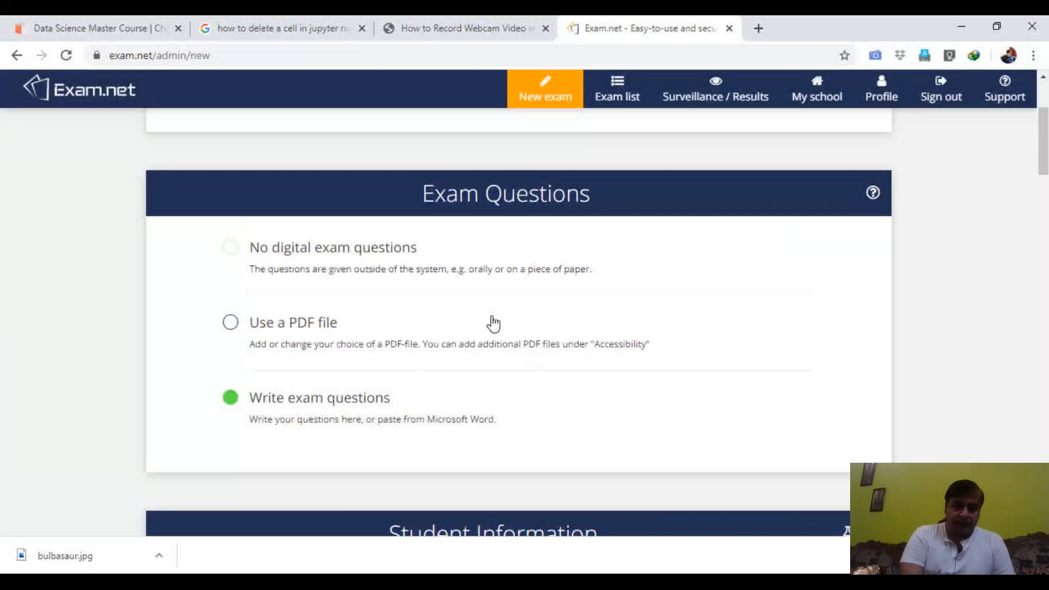
Set the exam questions to use a PDF file, without choosing a document.
click(474, 330)
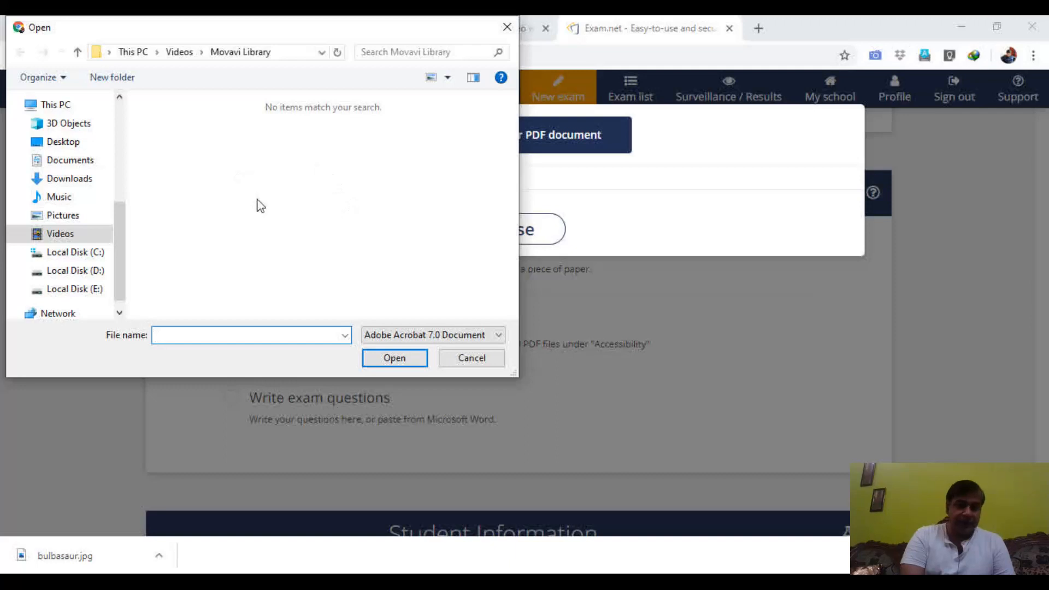
click(461, 359)
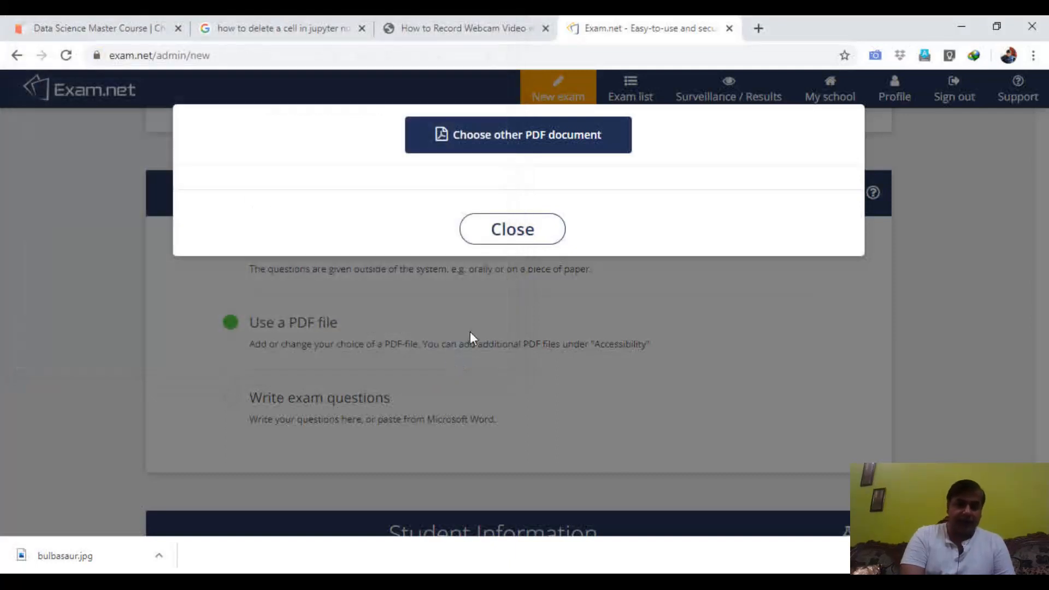
click(505, 239)
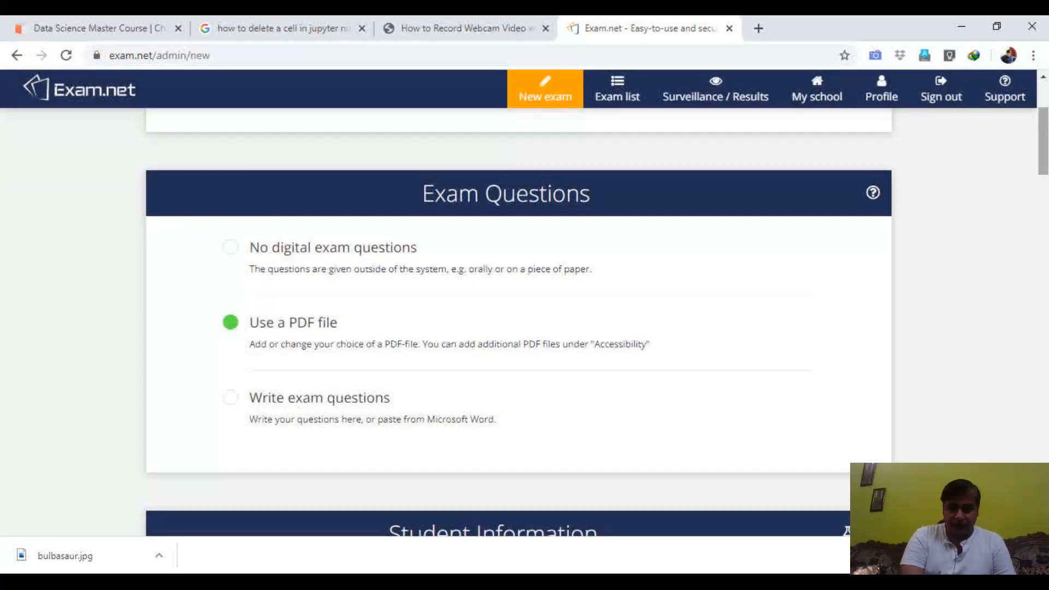
In the required student information, deselect Email and Class and select Phone number.
scroll(1043, 126, down, 7)
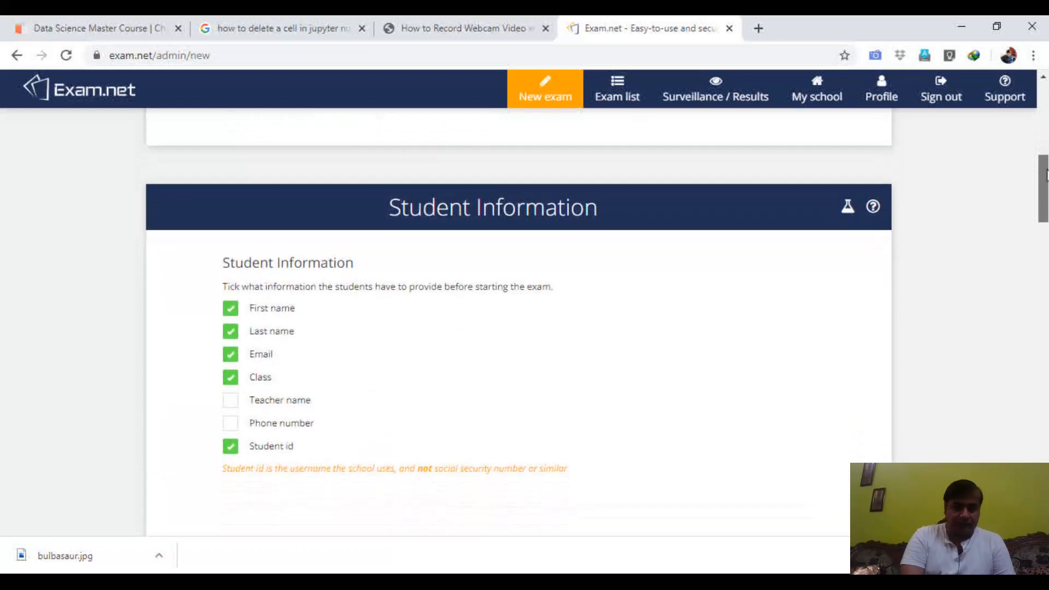
scroll(1043, 196, down, 1)
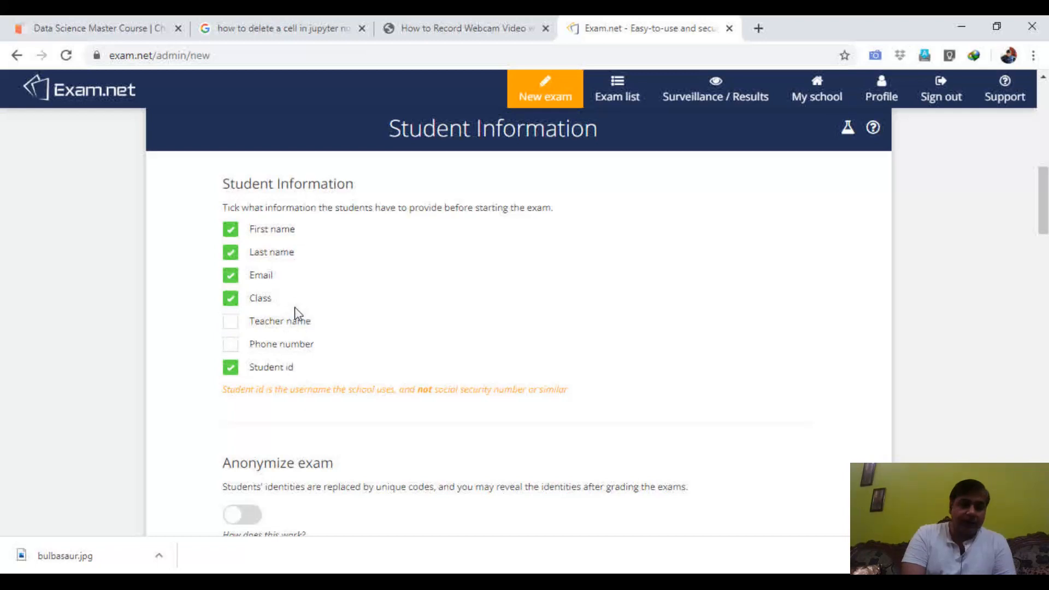
click(230, 279)
click(230, 299)
click(230, 344)
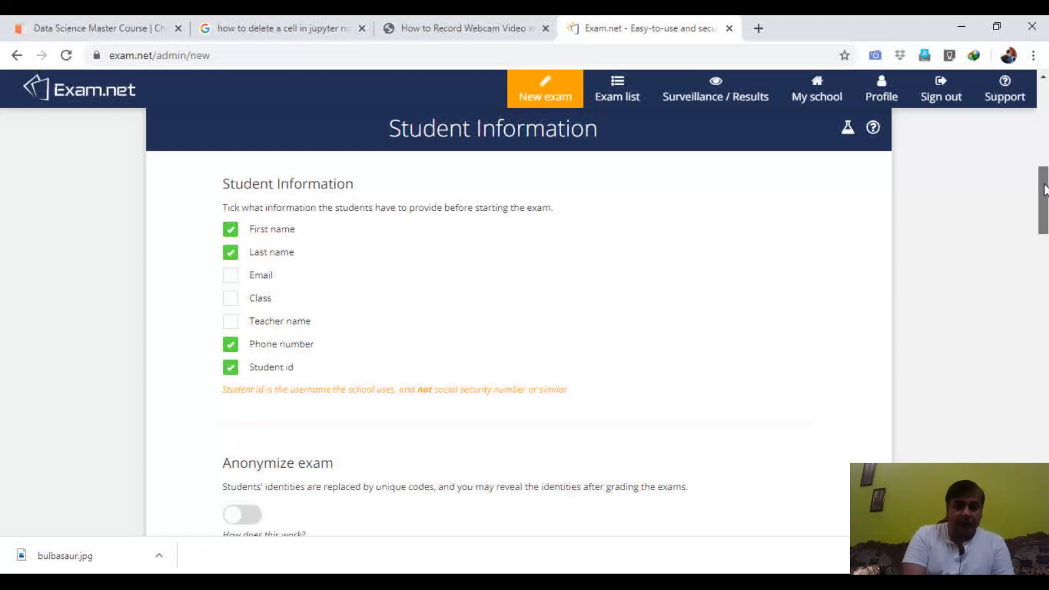
In the student workspace, set spell check to "Yes, for English" and enable scanning handwritten solutions with a mobile phone.
drag(1043, 189, 1043, 225)
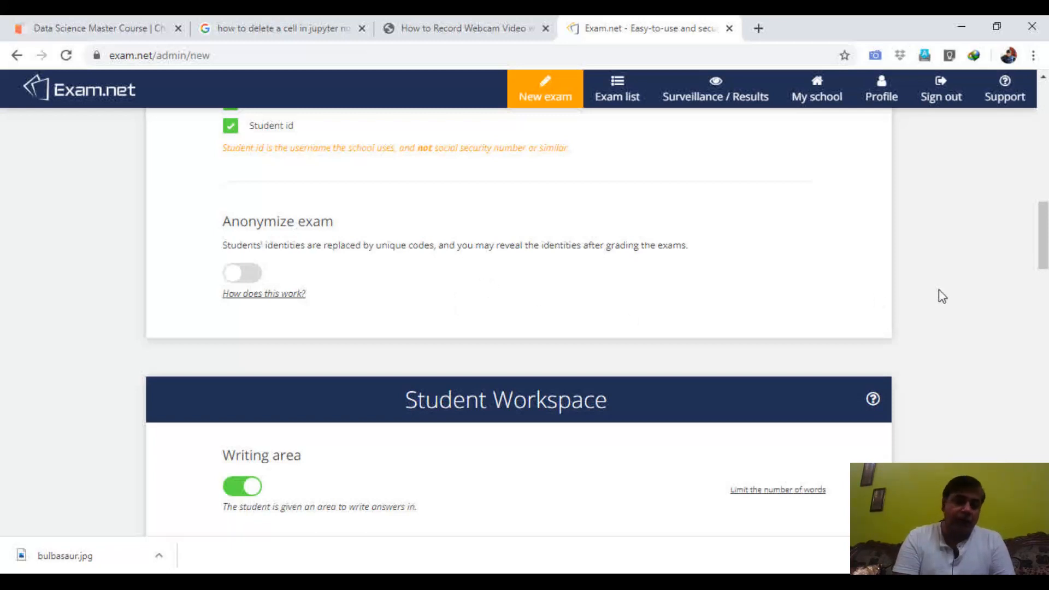
drag(1047, 238, 1046, 268)
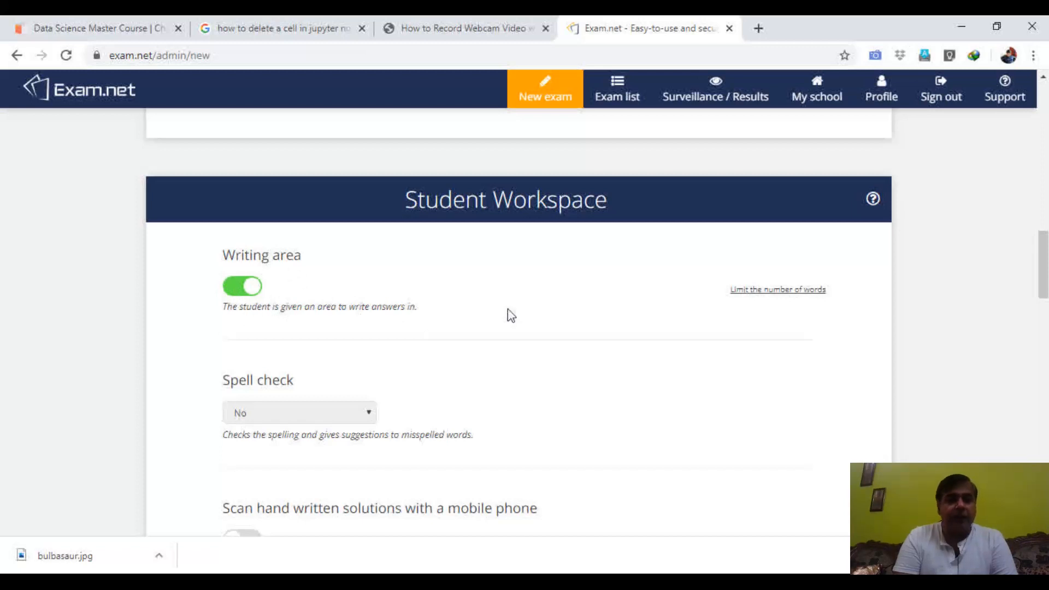
drag(1046, 245, 1046, 272)
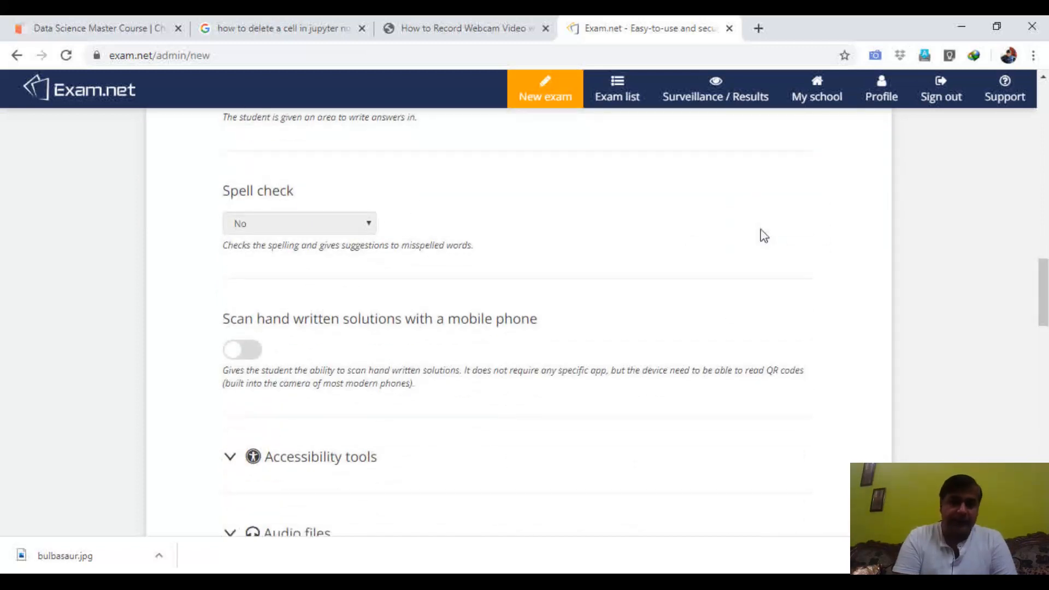
click(372, 226)
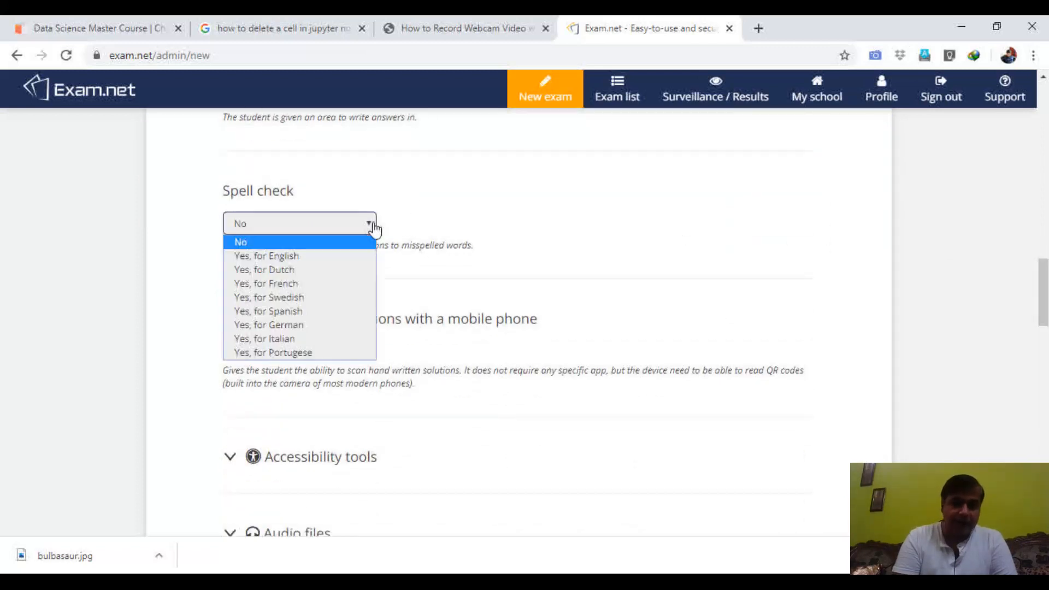
click(323, 257)
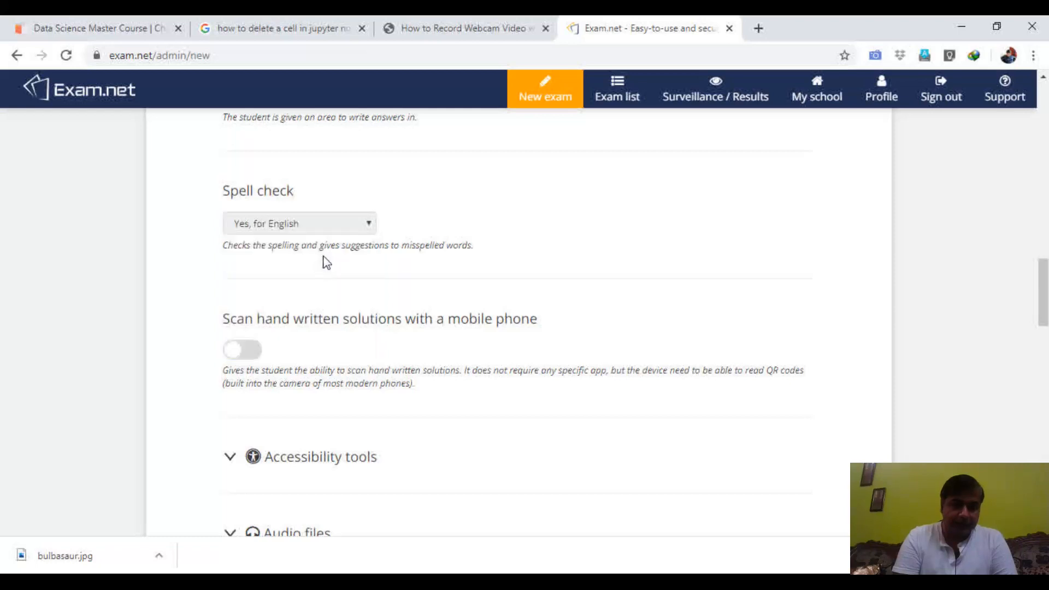
click(246, 355)
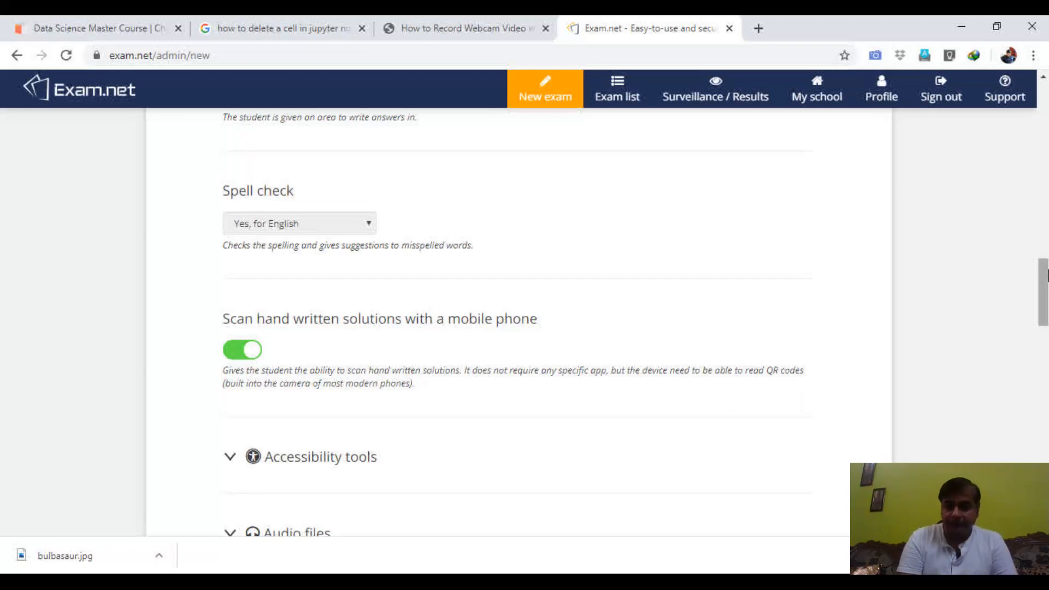
Expand the accessibility tools and review the translation, synonym, speech synthesis and additional document options.
scroll(1043, 306, down, 3)
scroll(524, 322, down, 2)
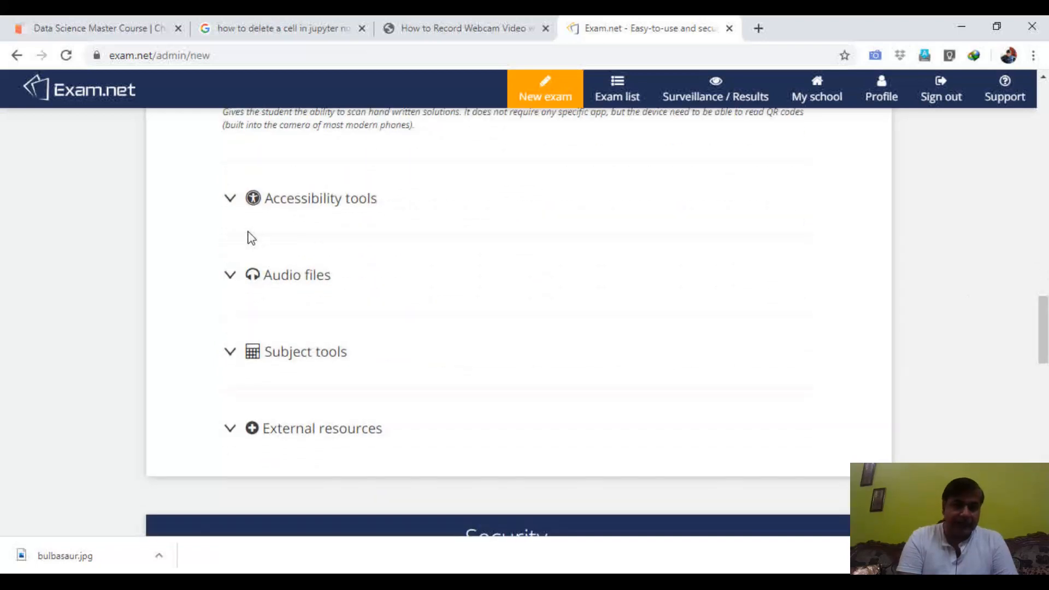
click(229, 200)
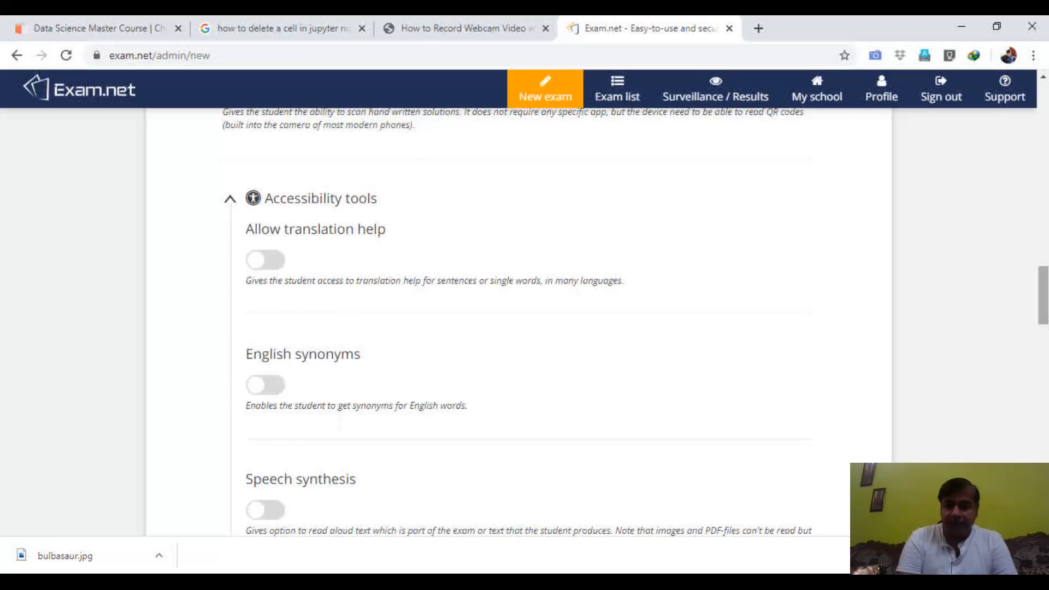
scroll(1042, 298, down, 3)
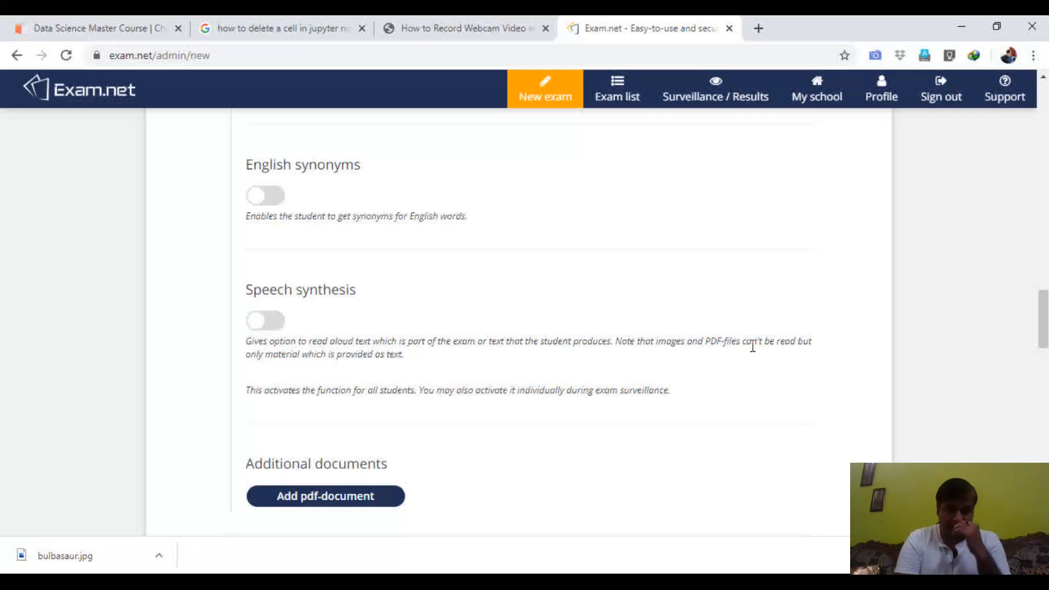
drag(1044, 307, 1046, 348)
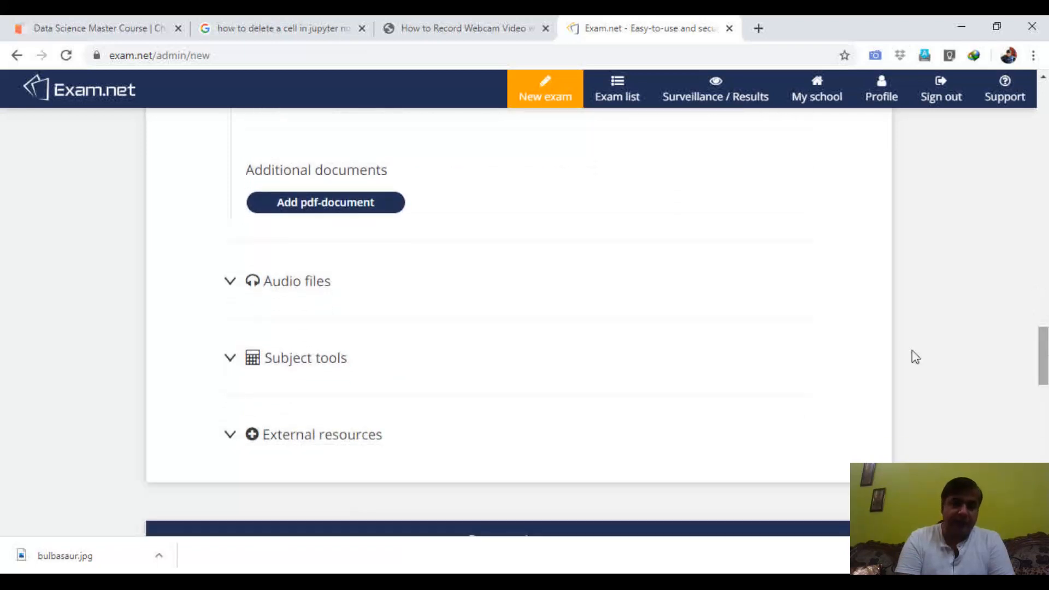
click(346, 201)
Expand the audio files section, review its options, and collapse it.
click(228, 281)
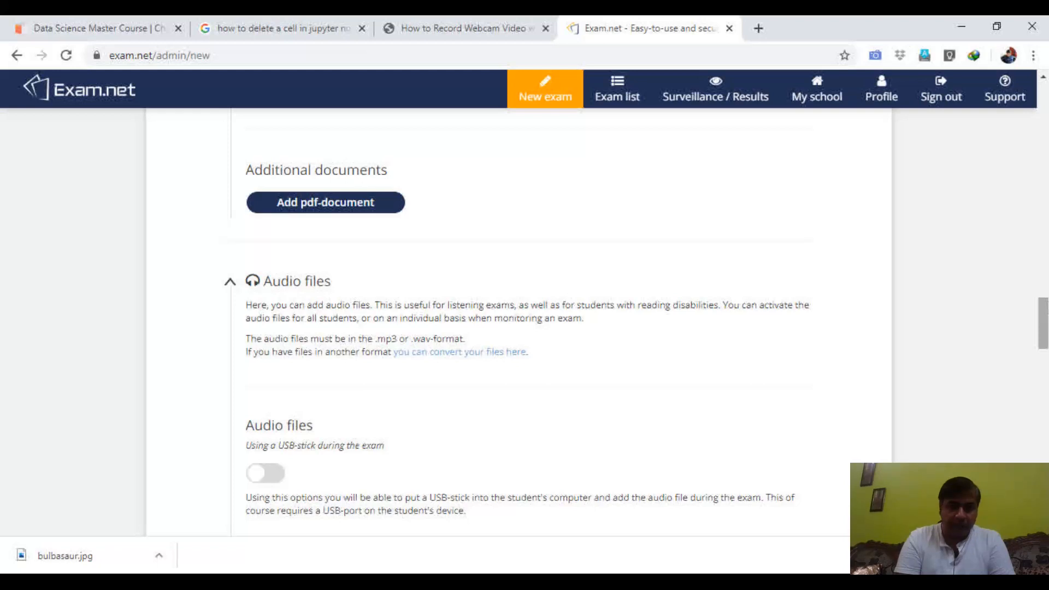
scroll(636, 328, down, 1)
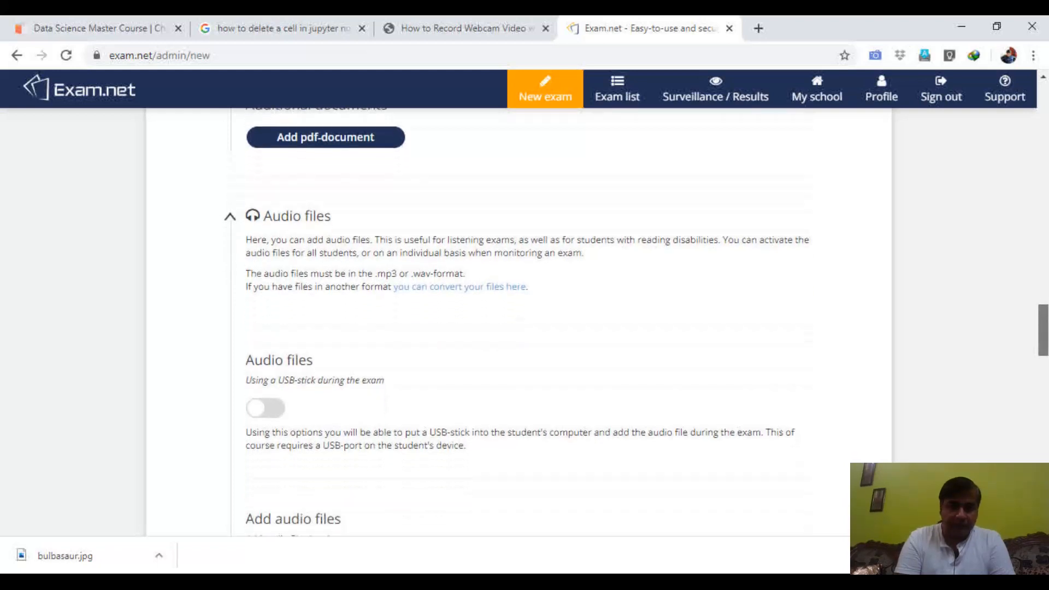
scroll(623, 251, down, 1)
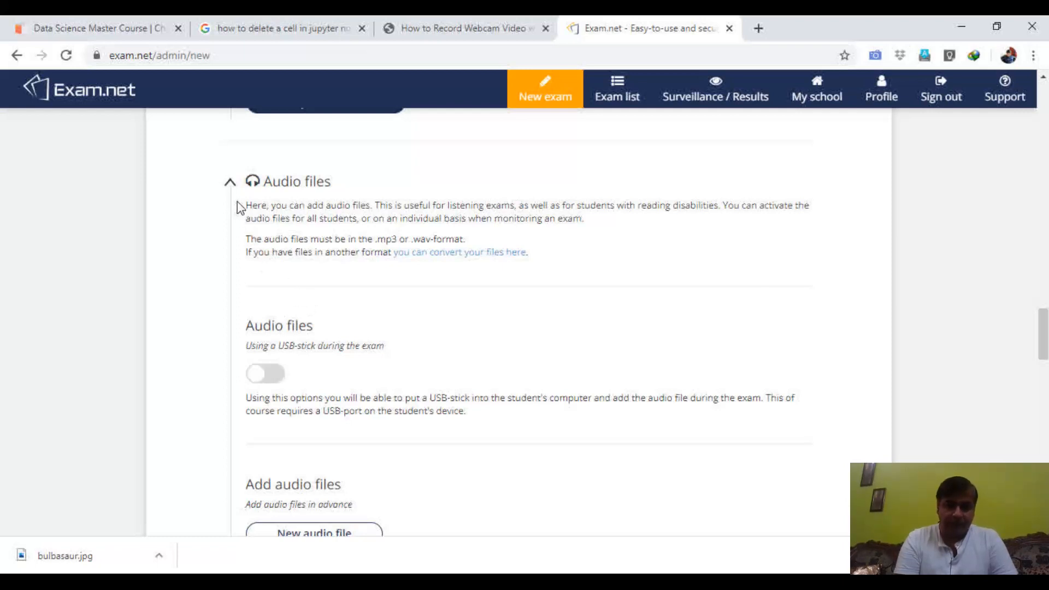
click(230, 184)
click(231, 184)
click(231, 184)
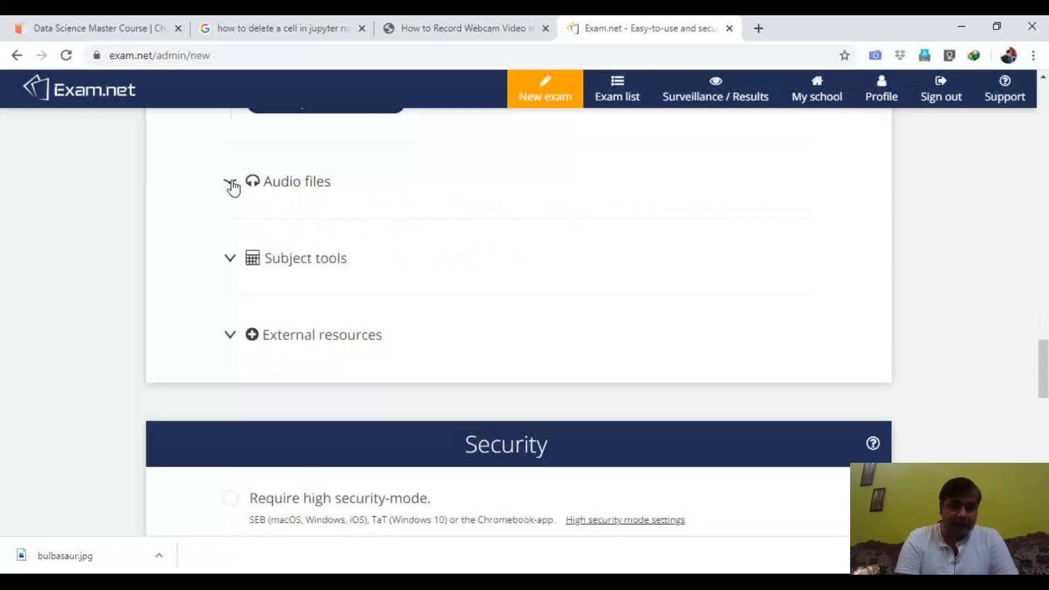
Expand the subject tools and enable the drawing tool, formula editor, calculator and GeoGebra for students.
click(230, 259)
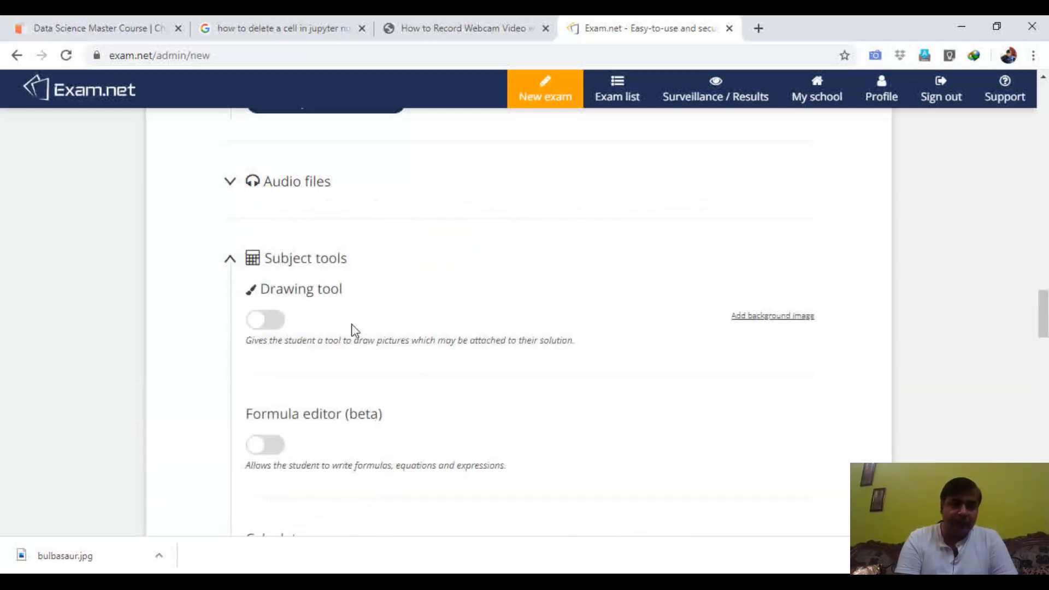
drag(1045, 301, 1046, 312)
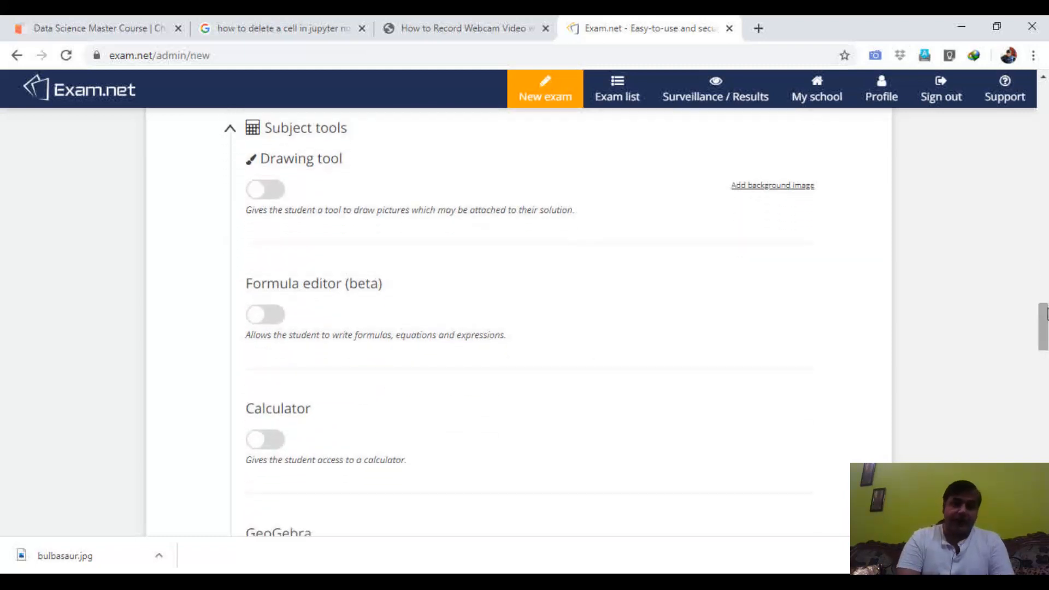
click(272, 190)
click(271, 320)
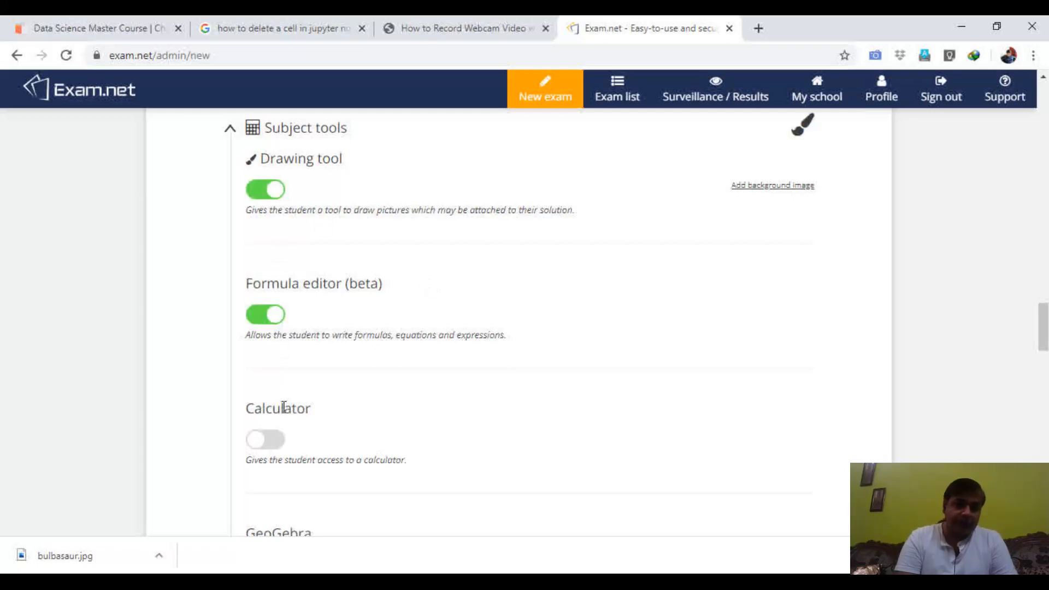
click(271, 439)
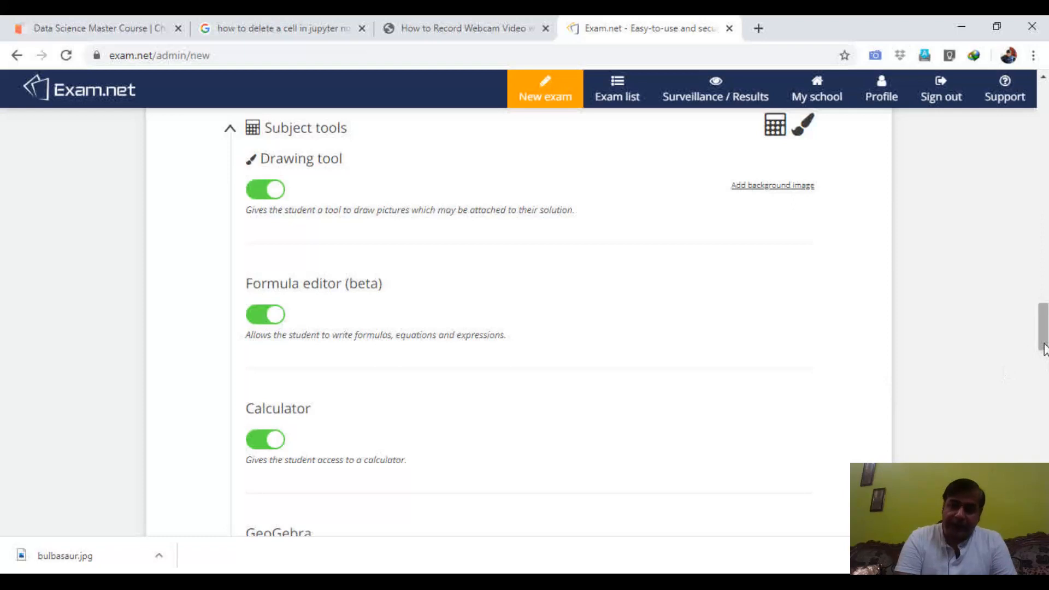
drag(1043, 349, 1043, 371)
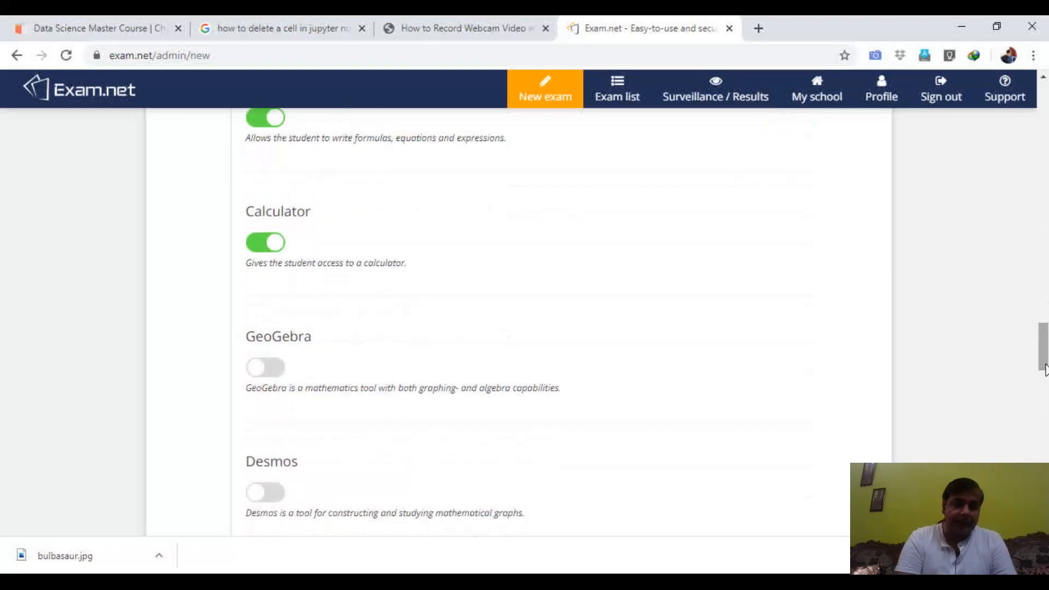
click(268, 370)
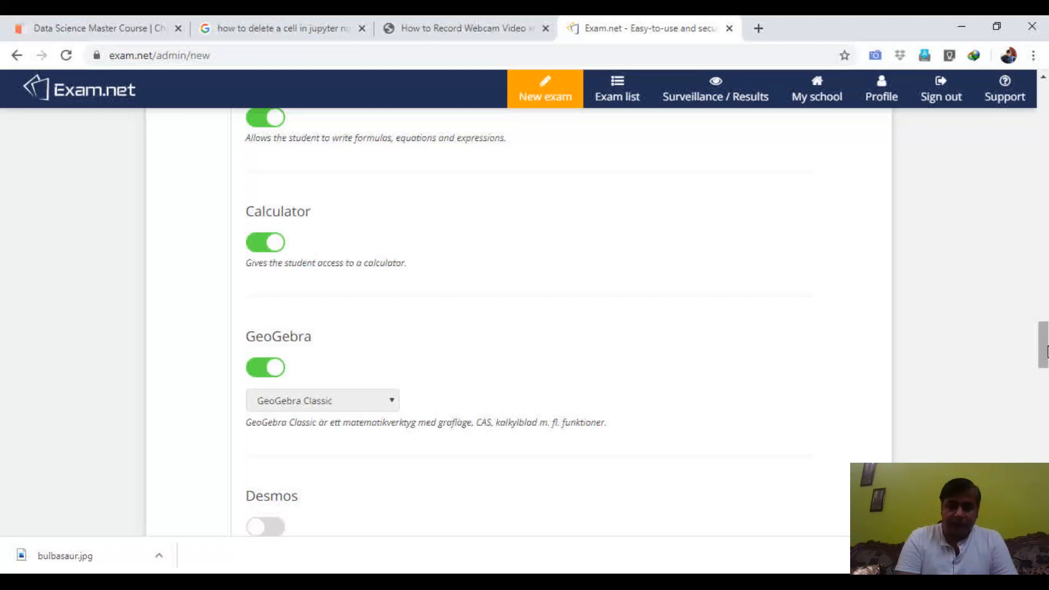
drag(1043, 350, 1043, 375)
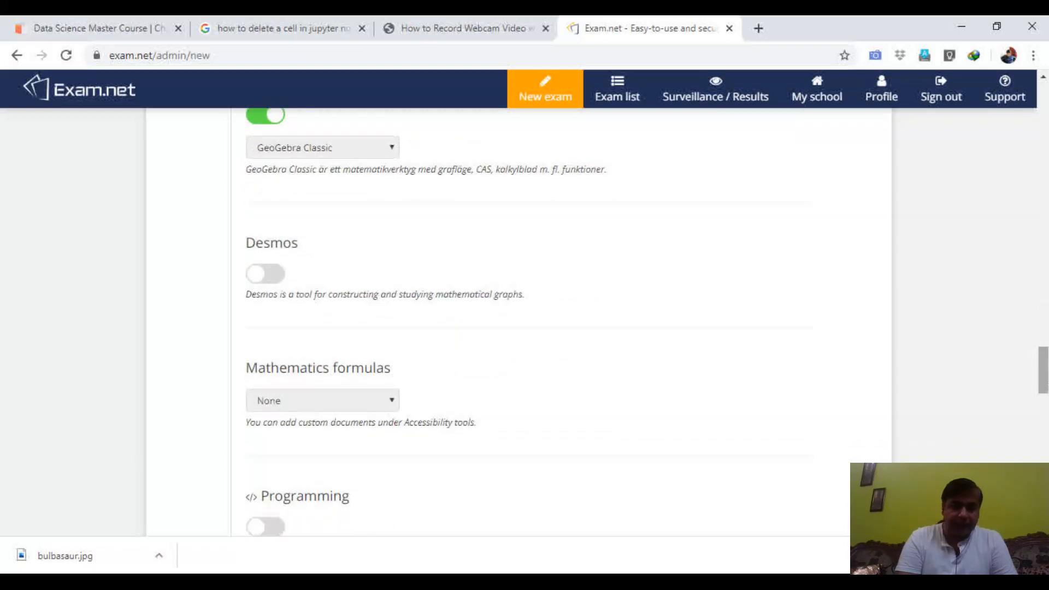
Enable Desmos for students and set the mathematics formulas to Basic.
click(273, 275)
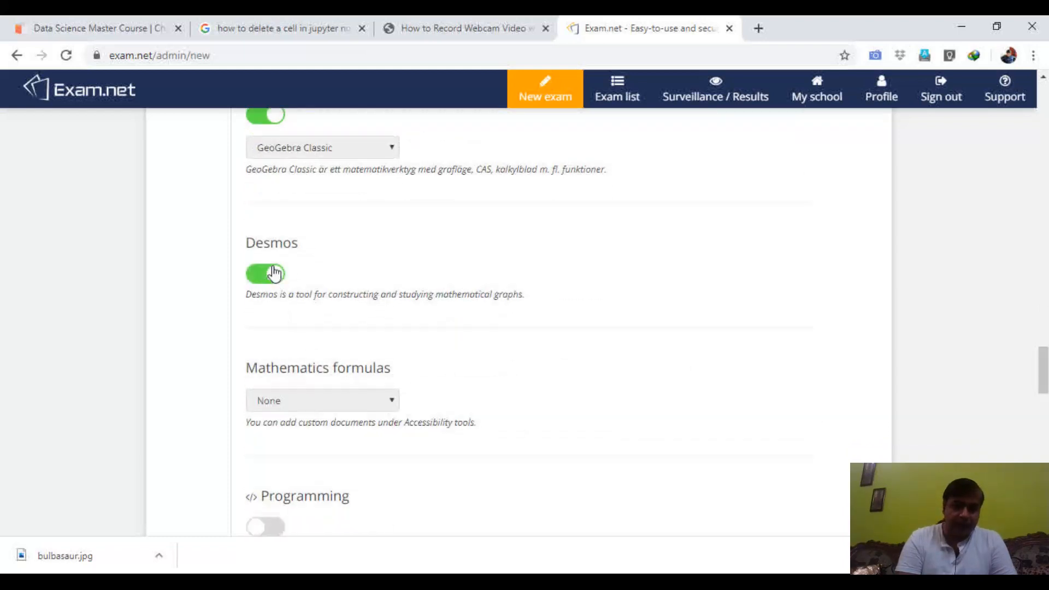
click(362, 407)
click(319, 433)
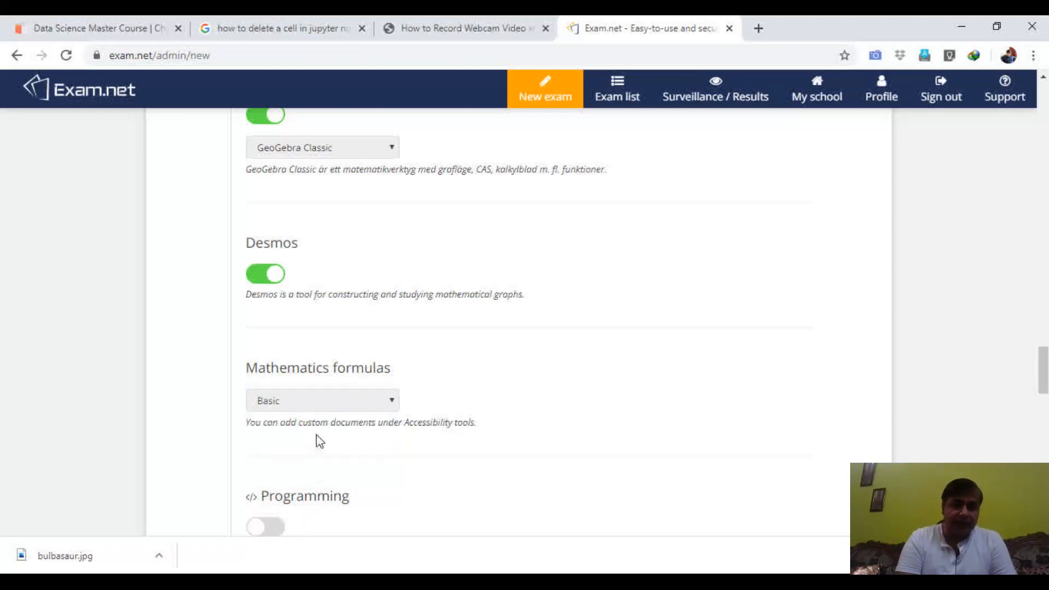
Expand the external resources section, review its requirements and fields, and collapse it.
scroll(1044, 391, down, 3)
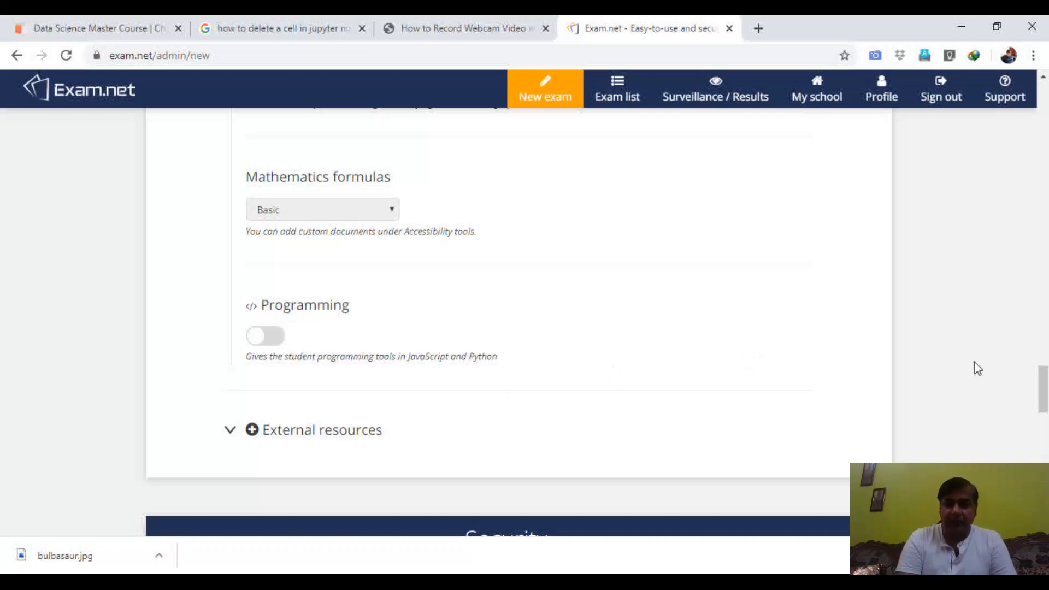
scroll(1043, 385, up, 6)
drag(1045, 358, 1045, 405)
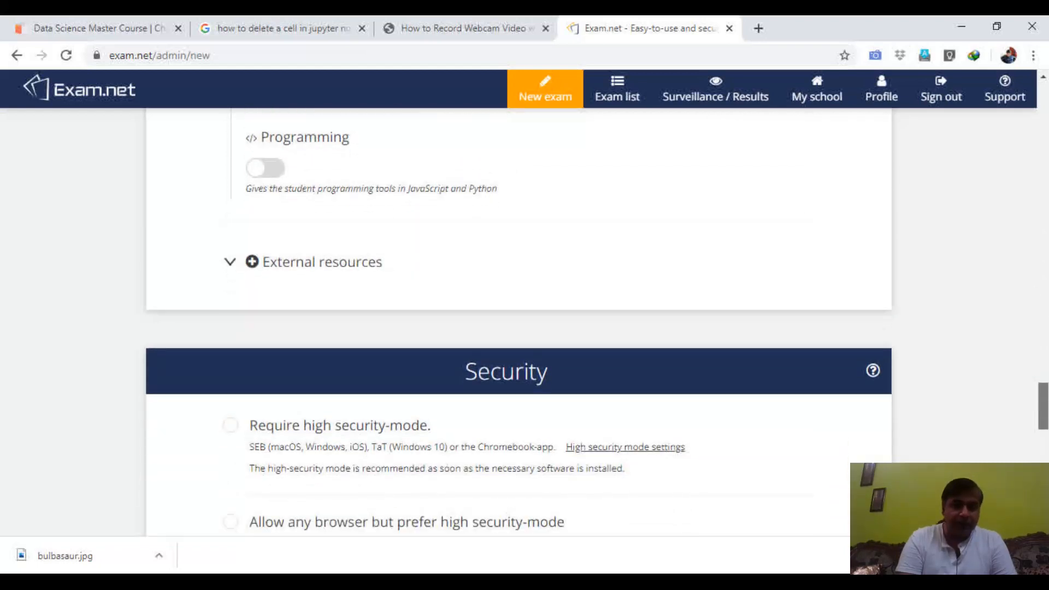
click(232, 263)
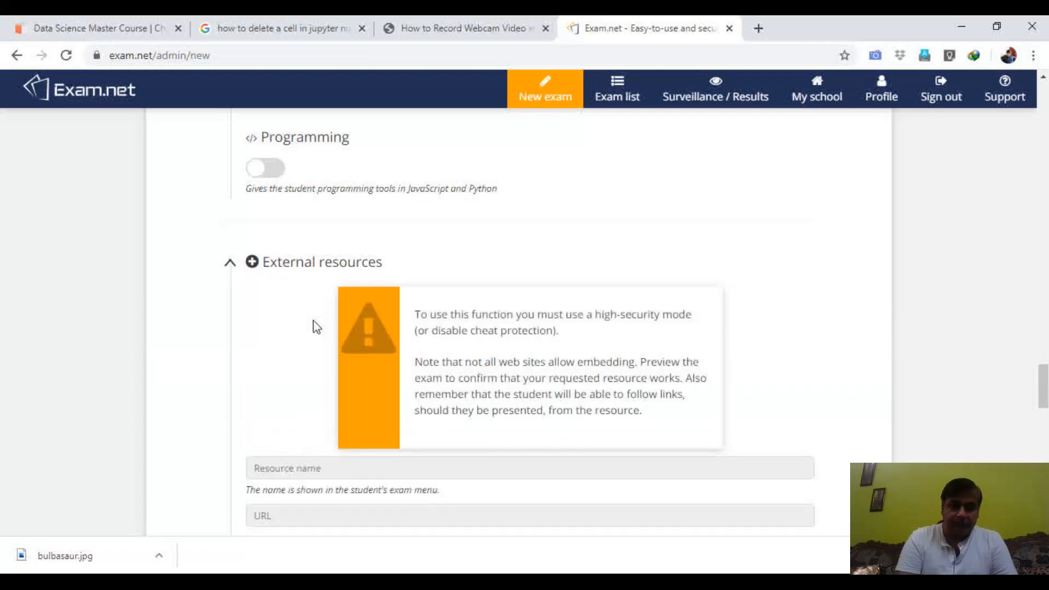
click(230, 266)
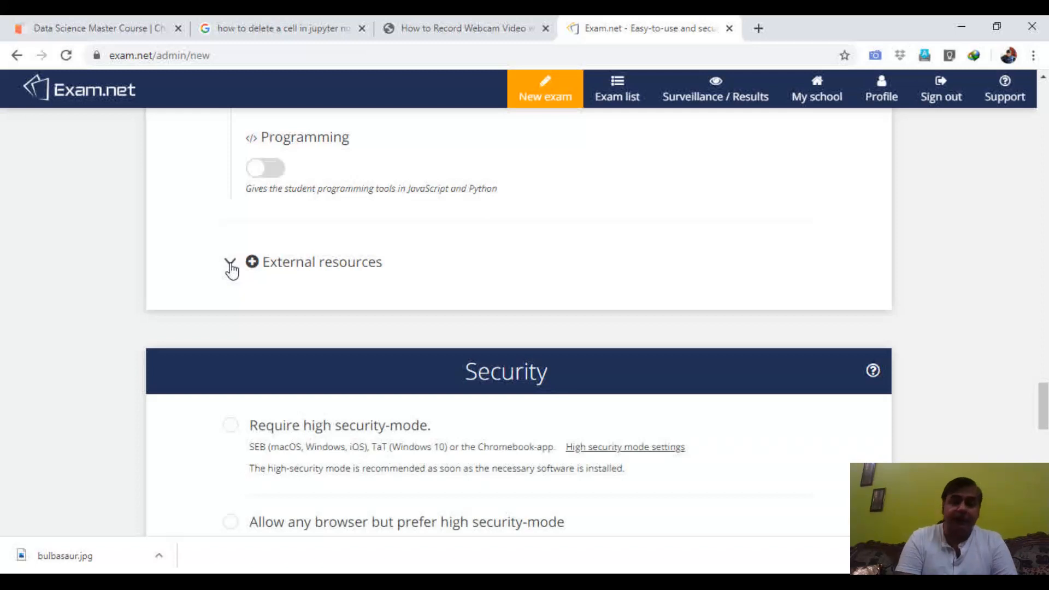
Review the security options, set the lower security-mode to "Require explanation and wait 90 seconds", and create the exam.
drag(1044, 397, 1045, 414)
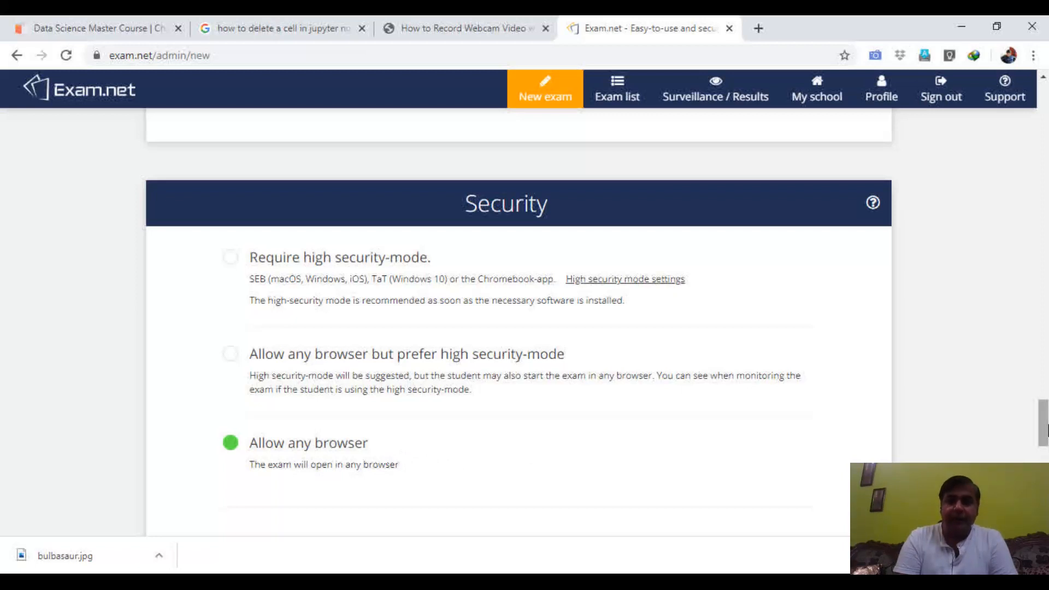
scroll(1043, 426, down, 6)
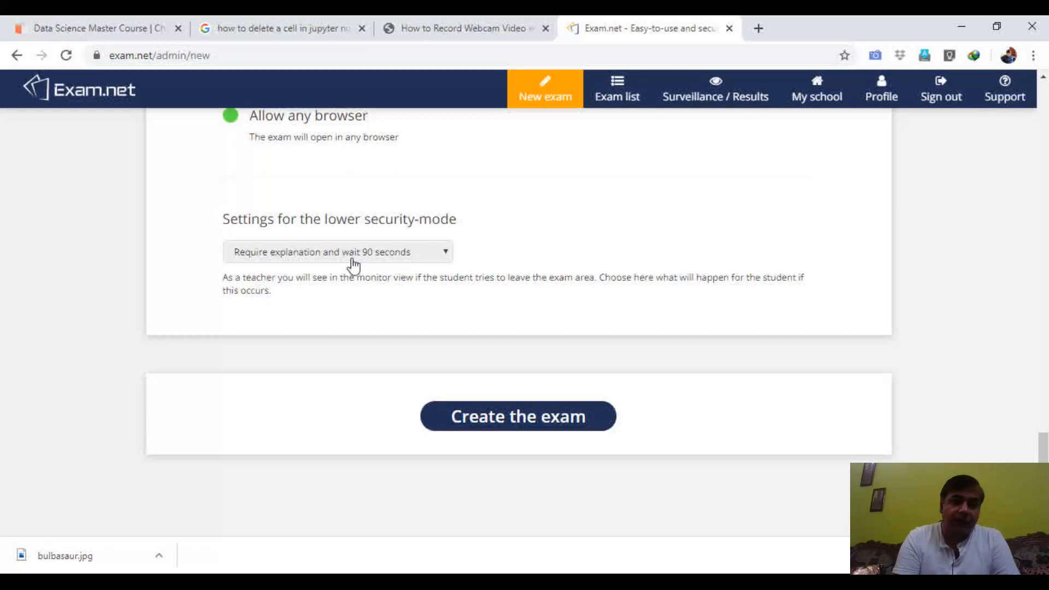
click(435, 258)
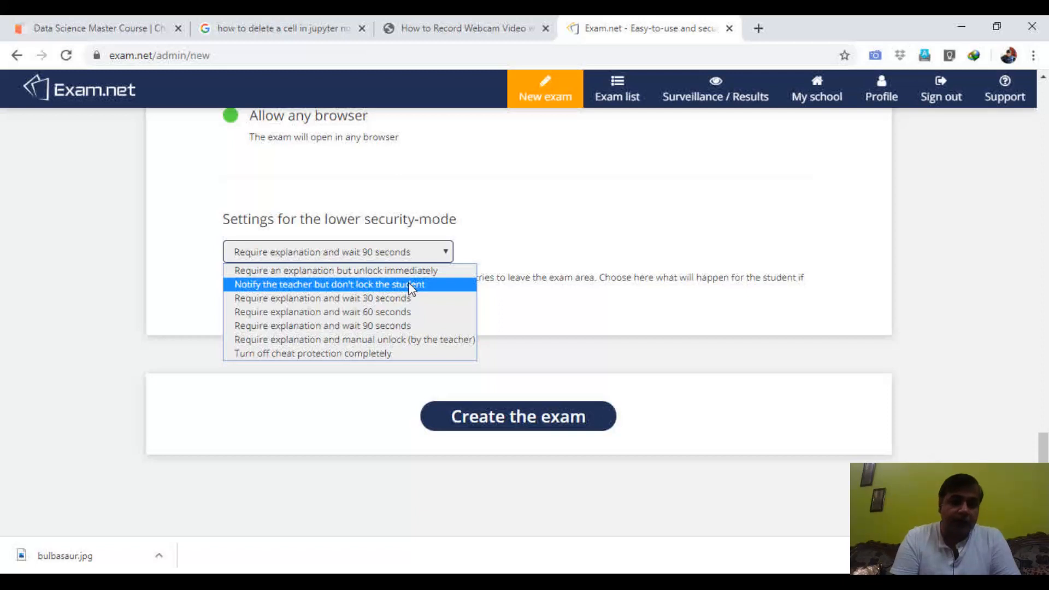
click(397, 327)
click(495, 415)
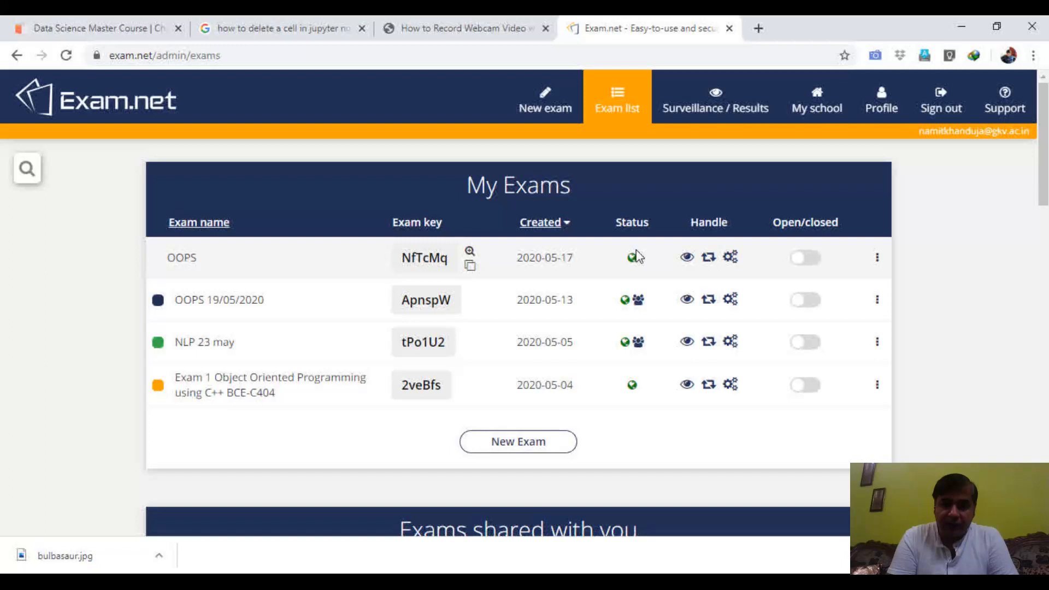
Check the OOPS exam's status, open its edit form to review the settings, and cancel the editing.
mouse_move(632, 258)
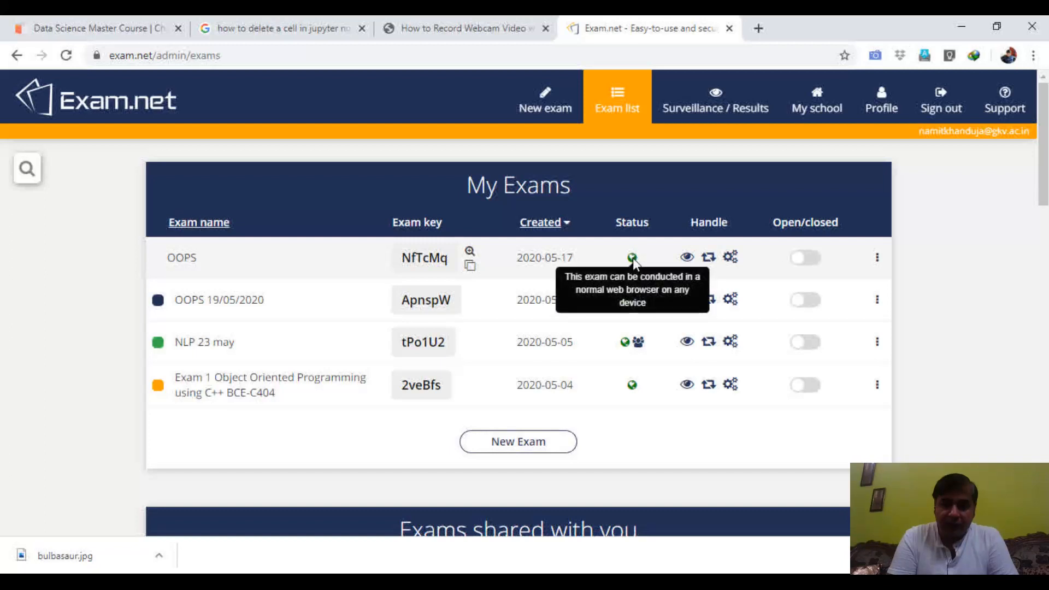
click(735, 261)
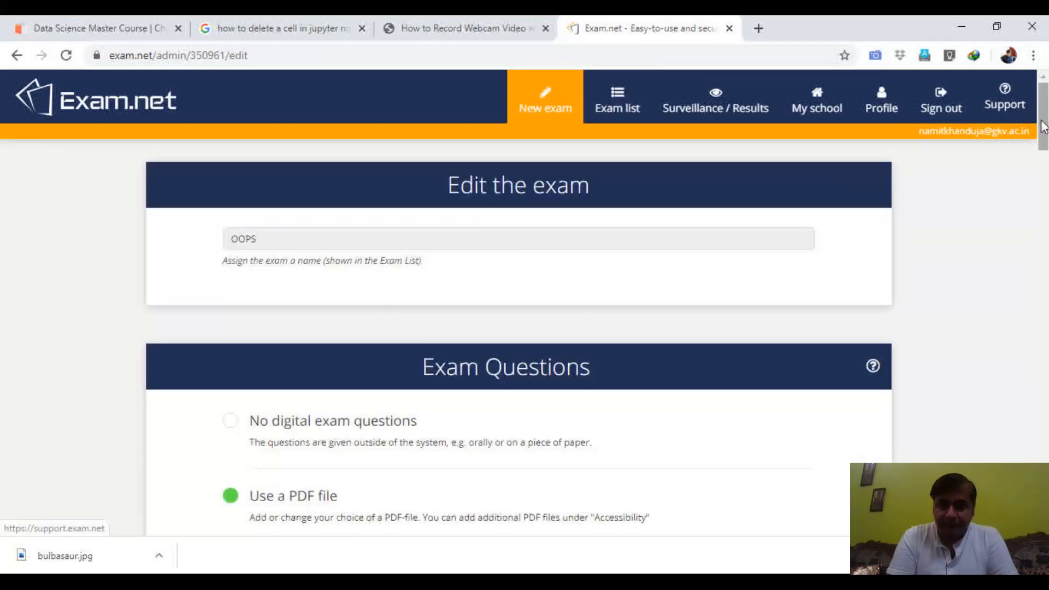
drag(1045, 127, 1044, 470)
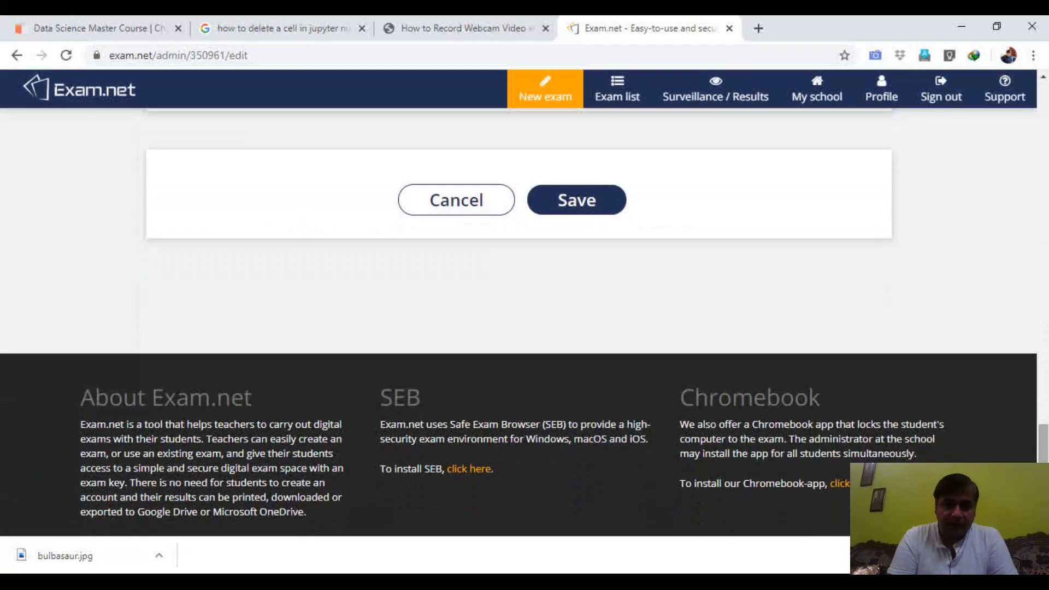
click(441, 205)
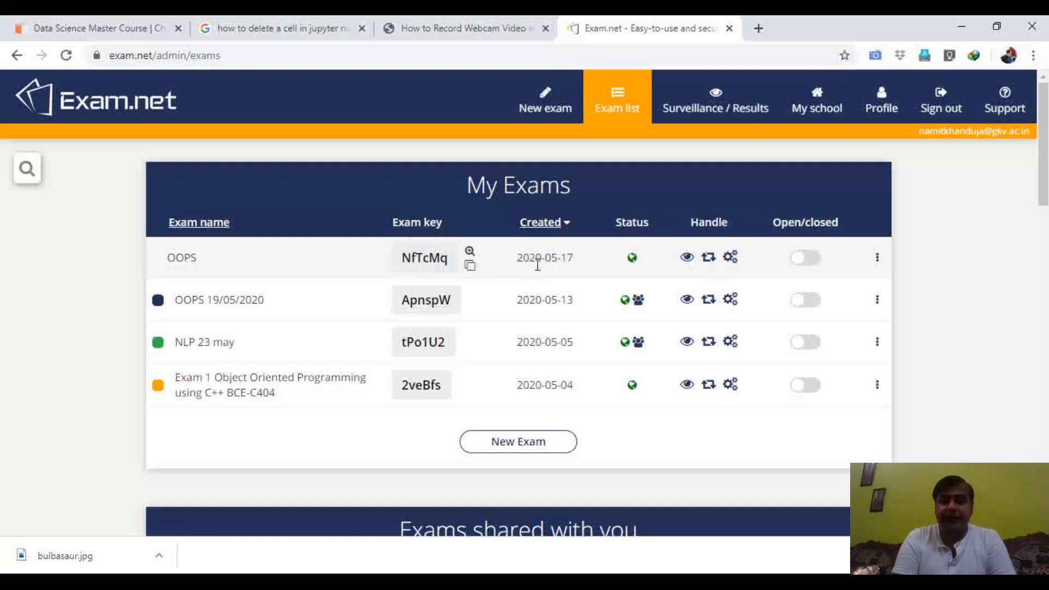
Begin the OOPS exam in student preview and write "Ans 1 : OOP is ...." as the answer.
click(432, 264)
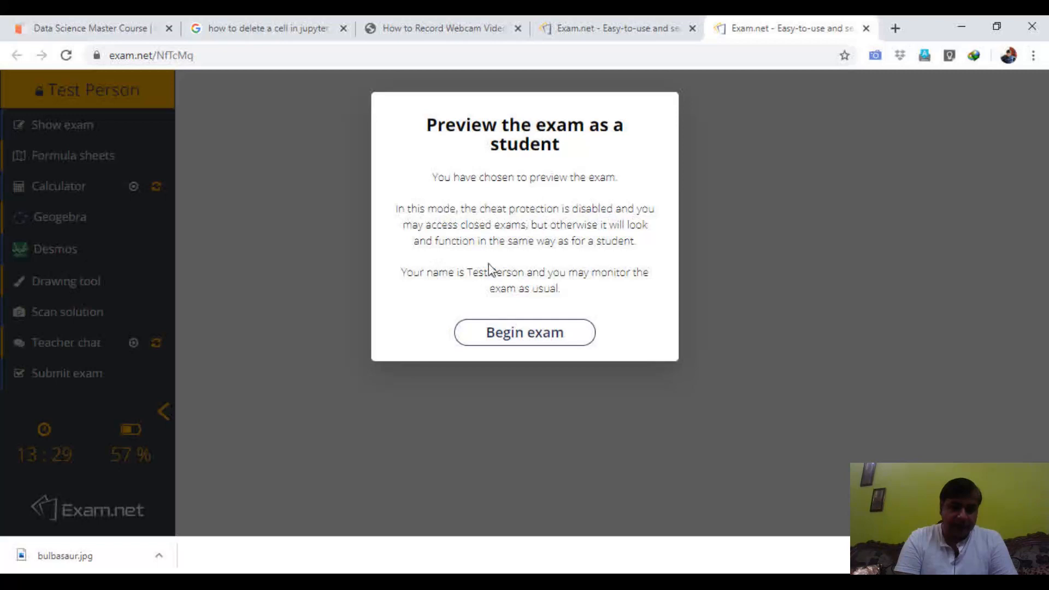
click(544, 333)
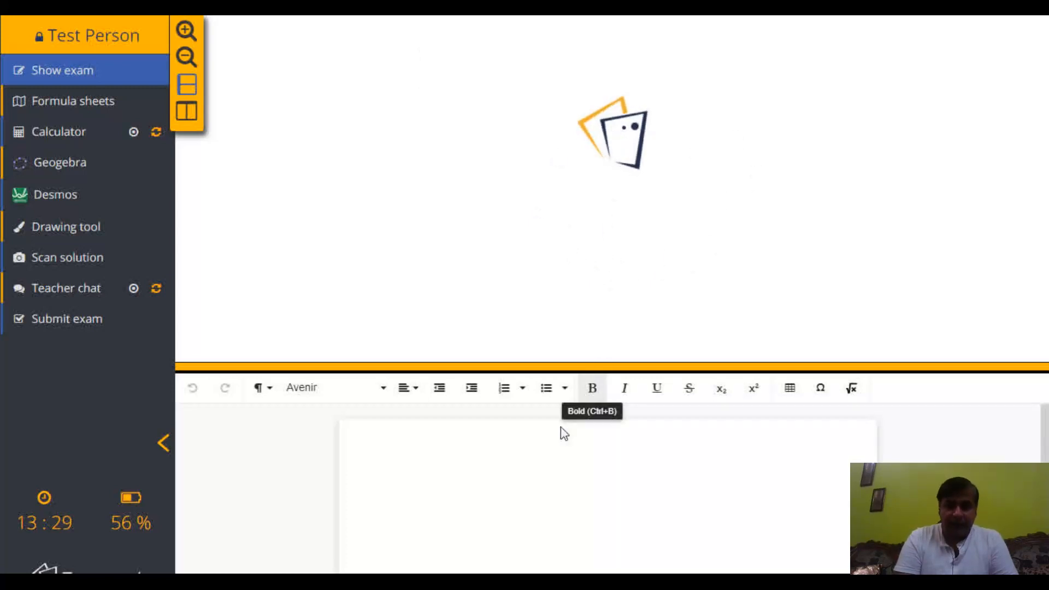
click(482, 459)
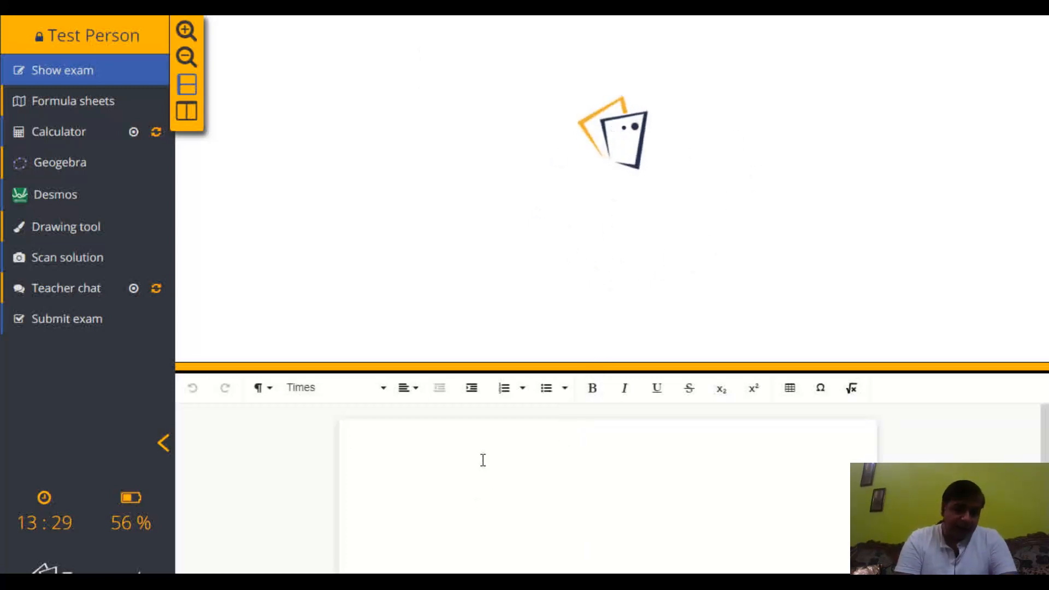
text(stu d)
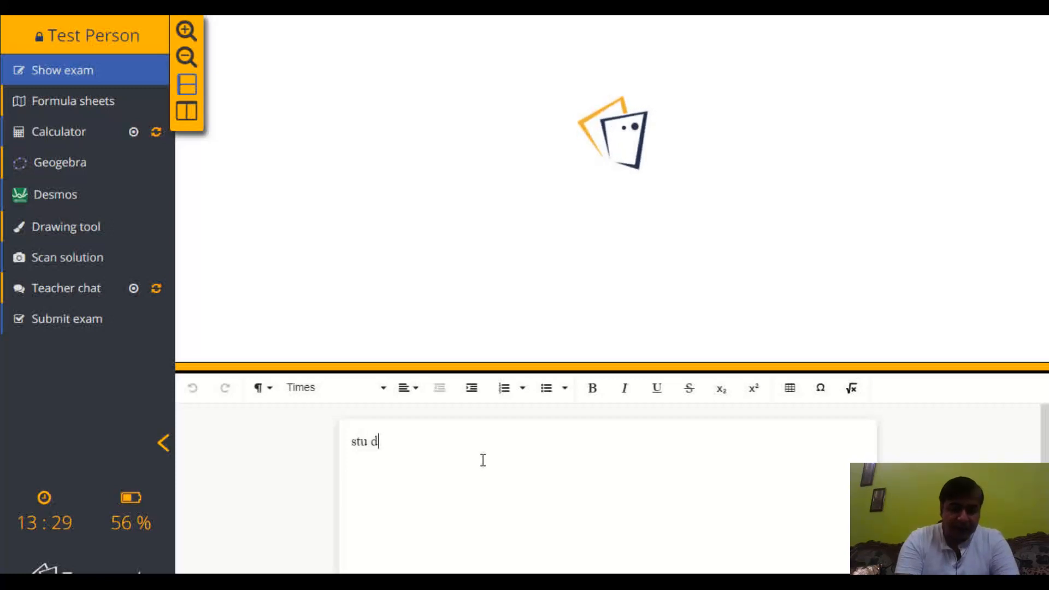
key(BackSpace)
key(BackSpace)
key(BackSpace)
text(Ans 1)
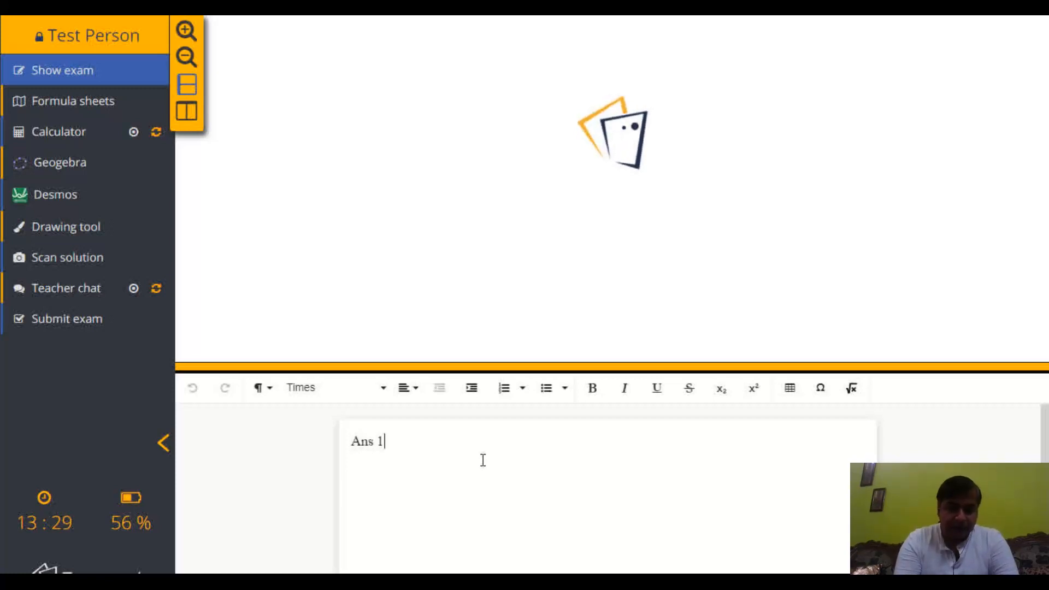
text( : )
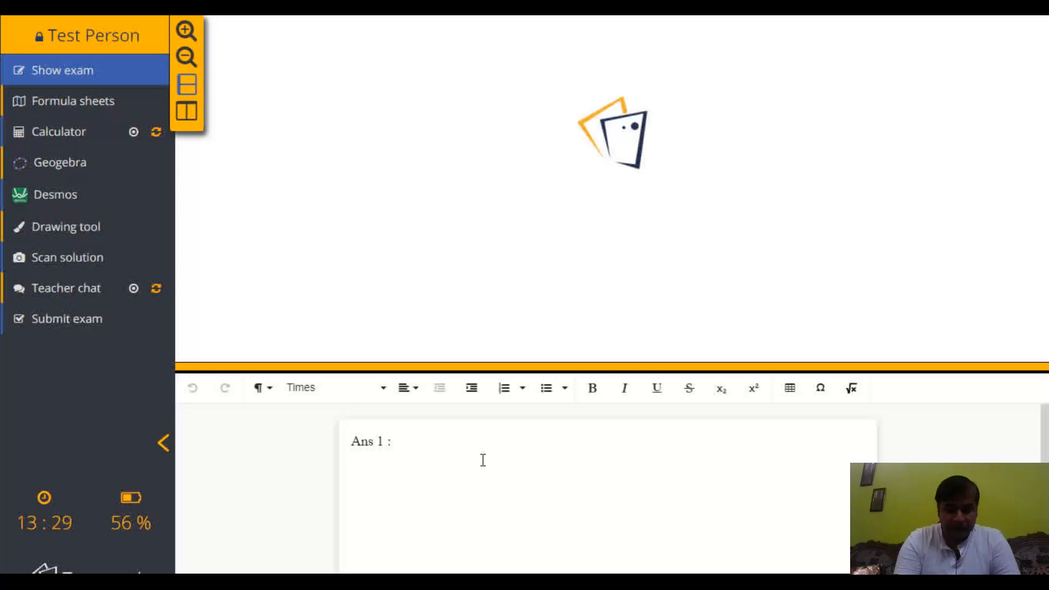
text(OOP )
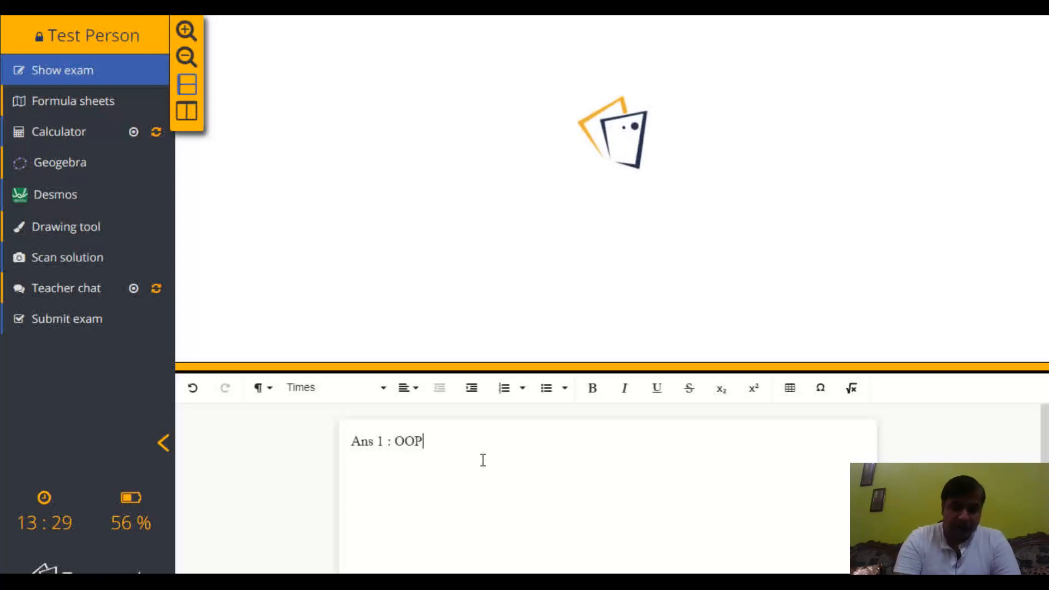
text(is)
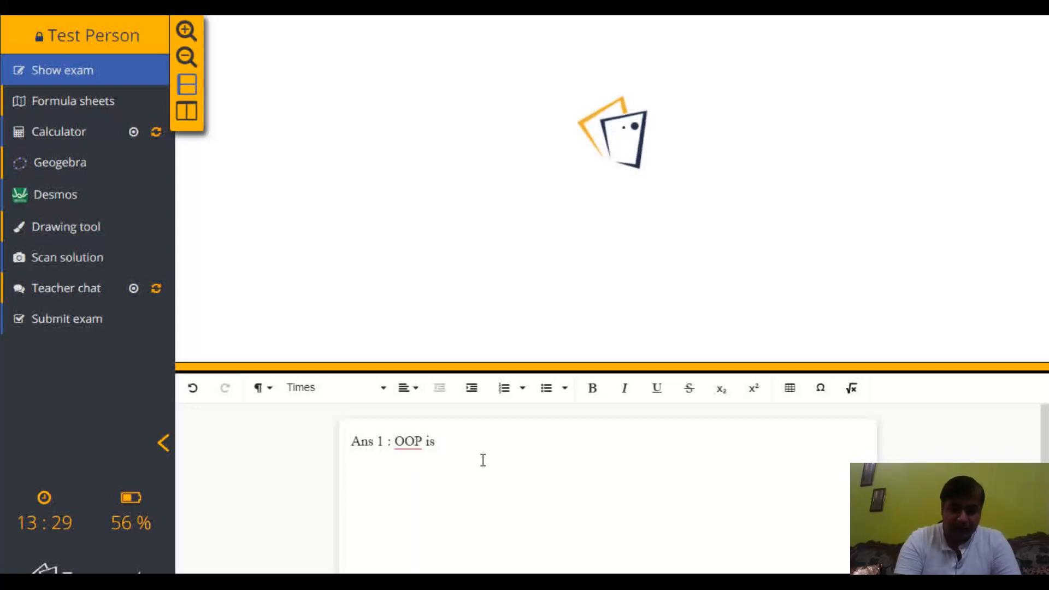
text( ....)
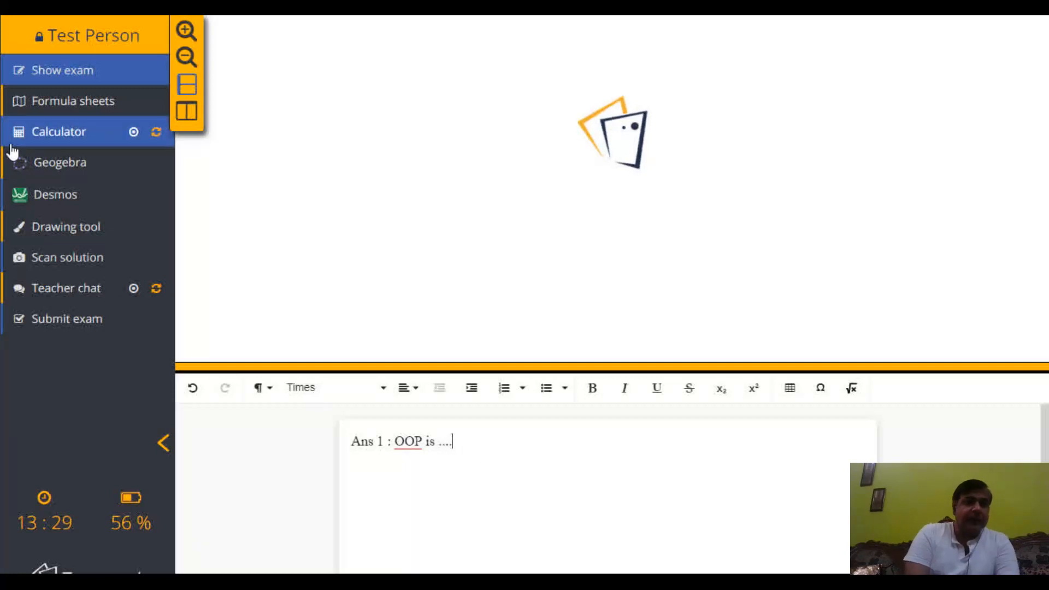
Try out the student's tools: formula sheets, calculator, GeoGebra, Desmos, drawing tool and the instructions for scanning solutions.
click(84, 114)
click(71, 133)
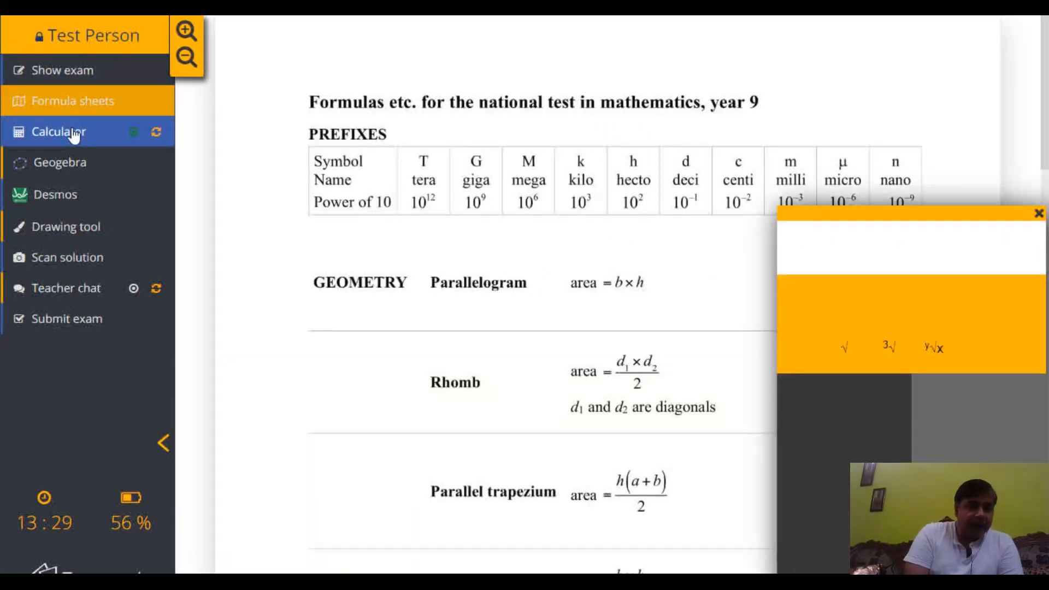
click(64, 168)
click(59, 194)
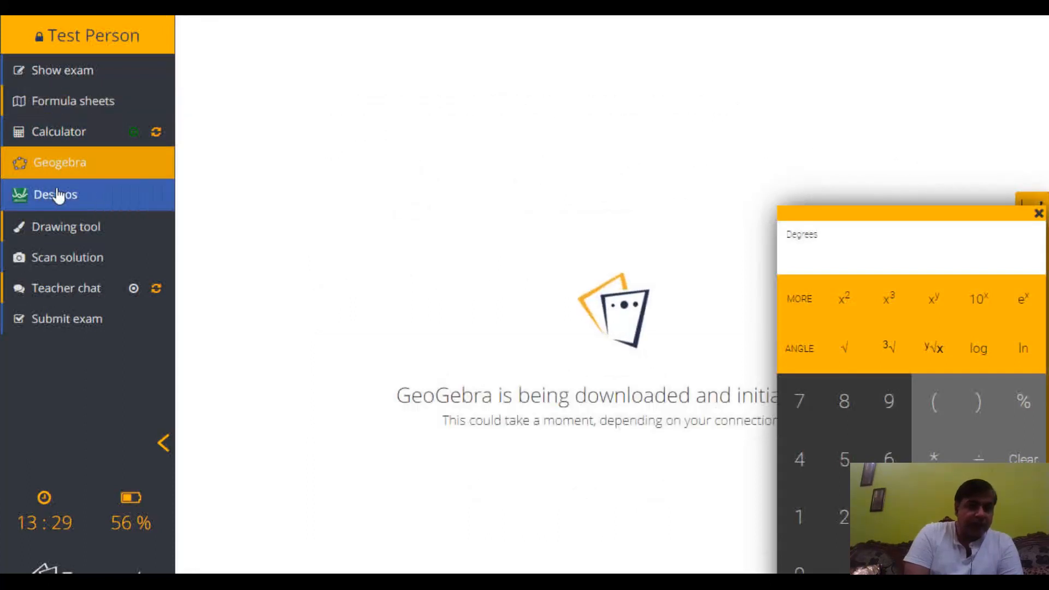
click(60, 224)
click(61, 257)
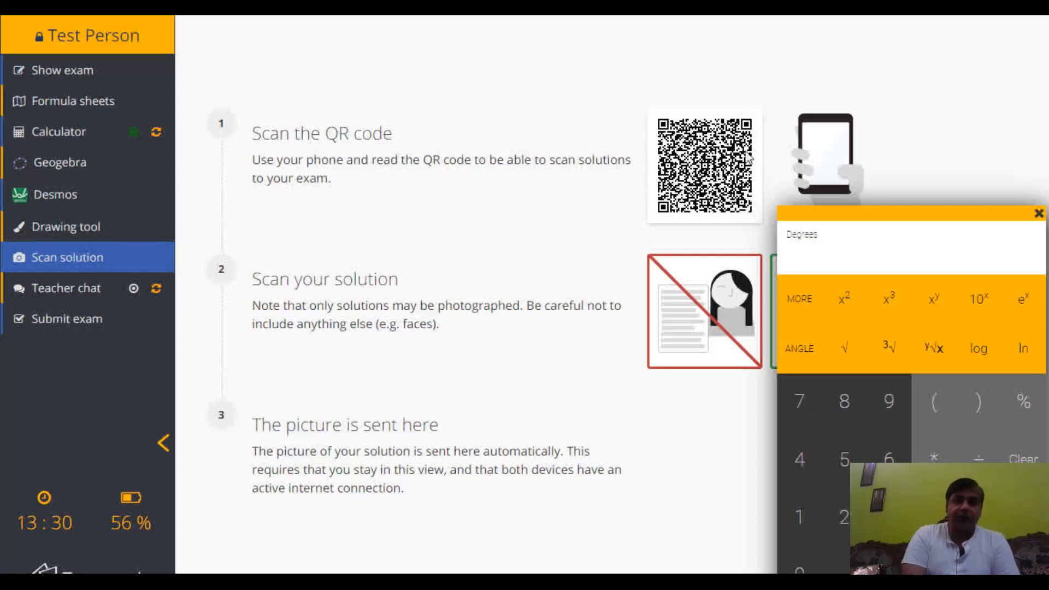
Open the teacher chat, then view the exam submission confirmation and decline submitting.
click(70, 294)
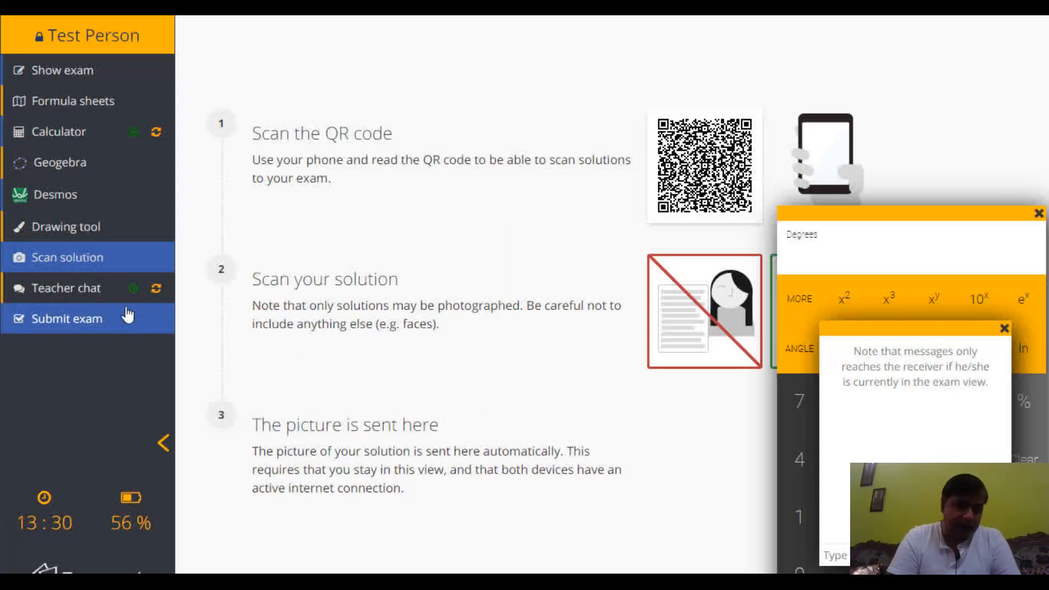
click(81, 321)
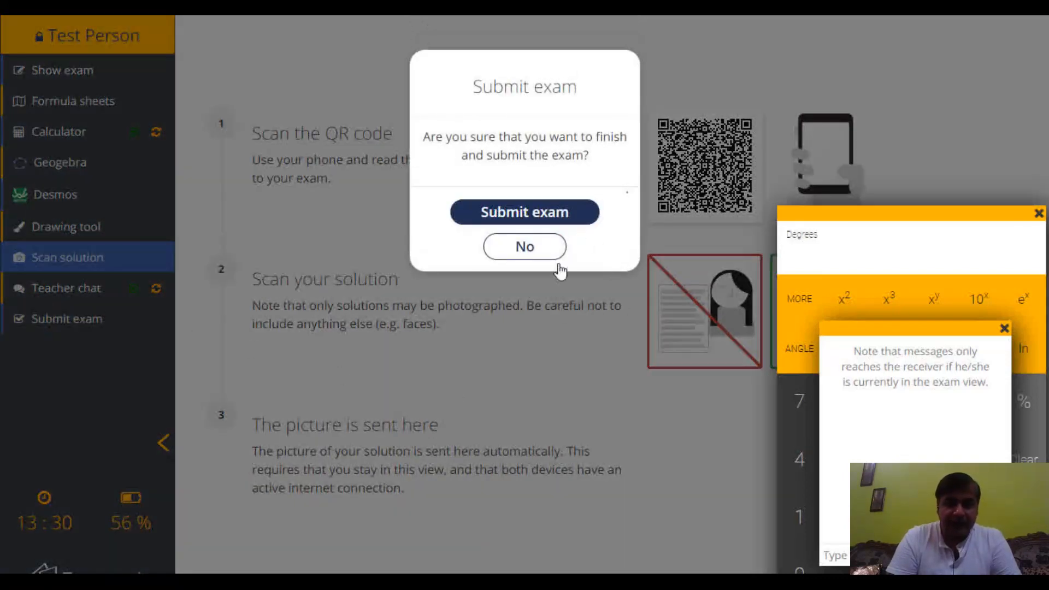
click(537, 252)
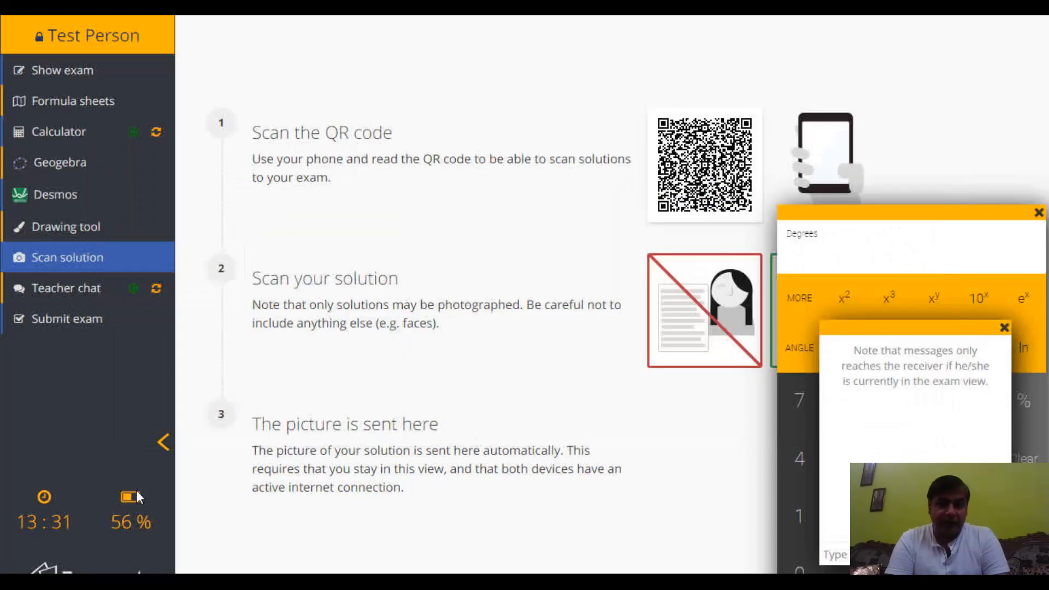
Leave the full-screen student preview, return to the exam list, and open the surveillance page for the OOPS exam.
key(alt+Tab)
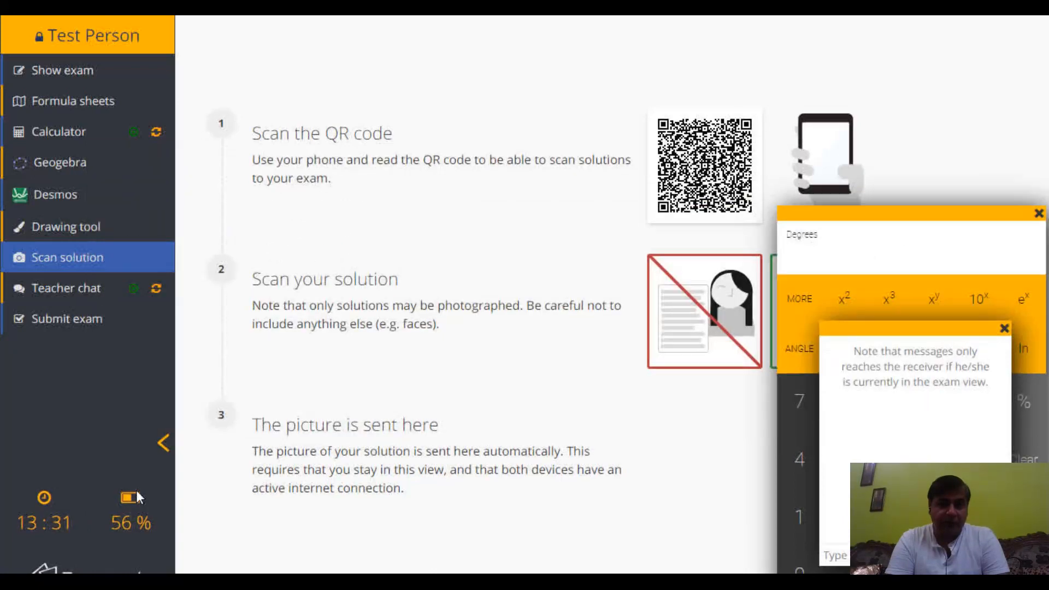
key(F11)
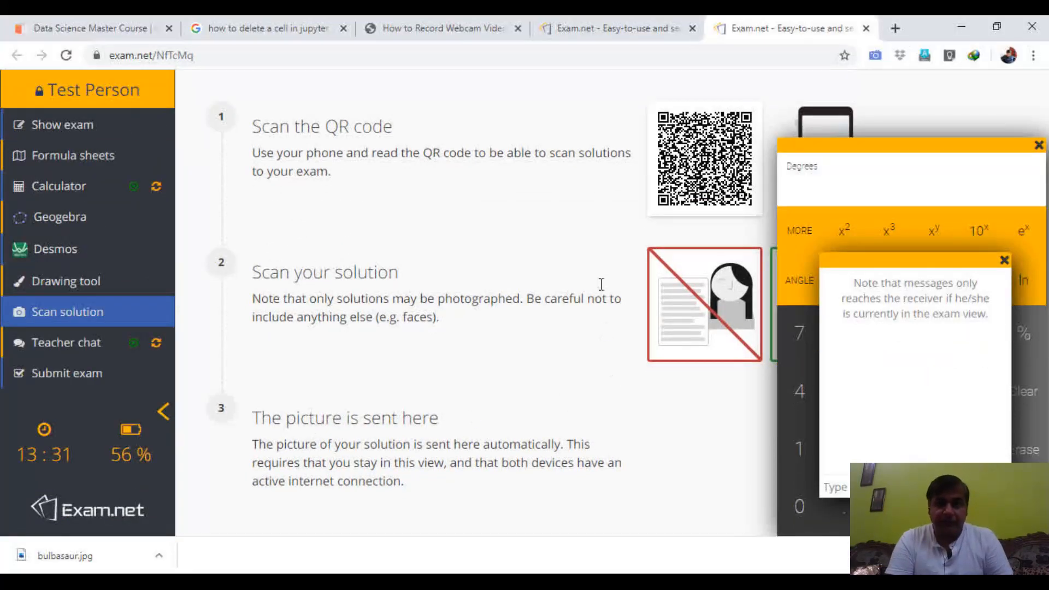
click(598, 25)
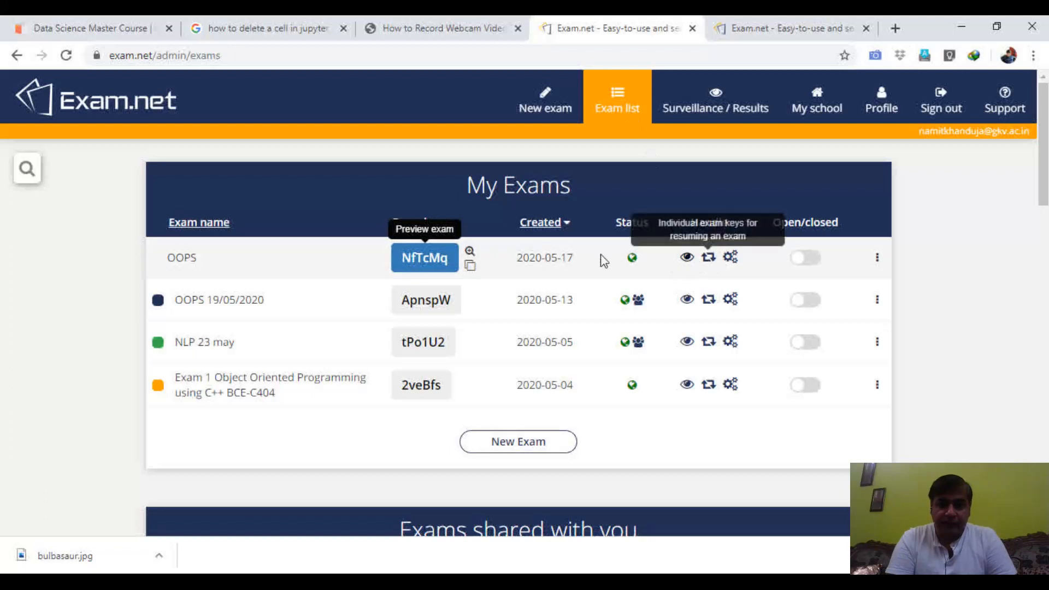
click(686, 261)
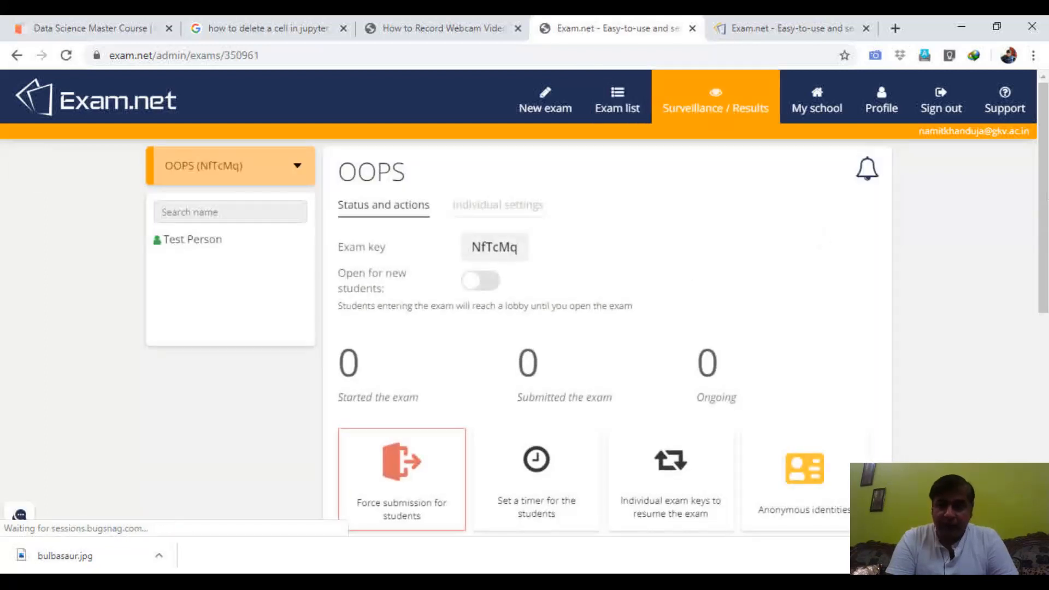
Set a 90-minute timer for the students of the OOPS exam.
scroll(1043, 157, down, 2)
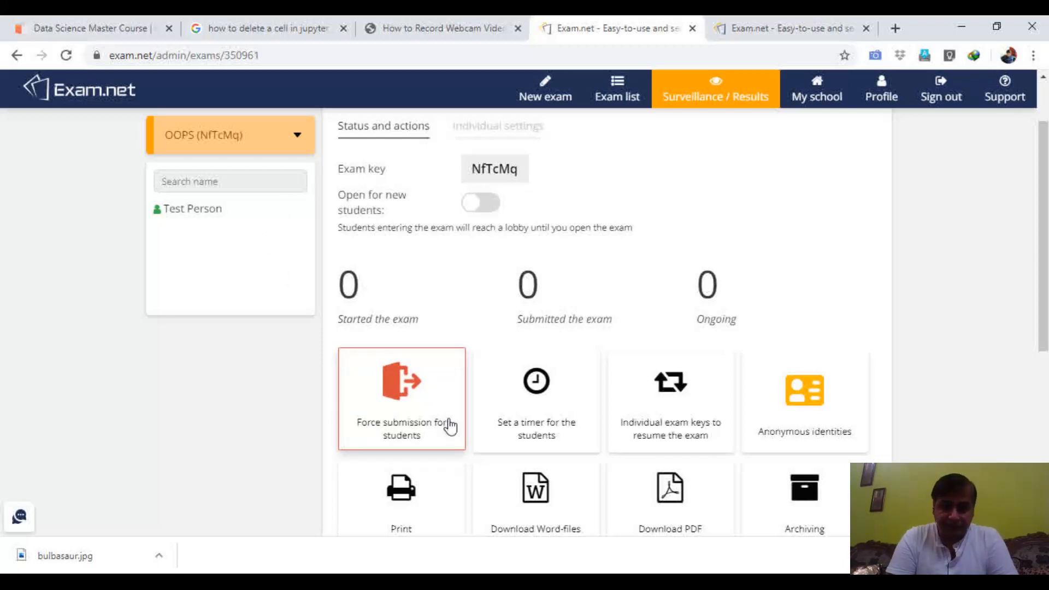
click(540, 434)
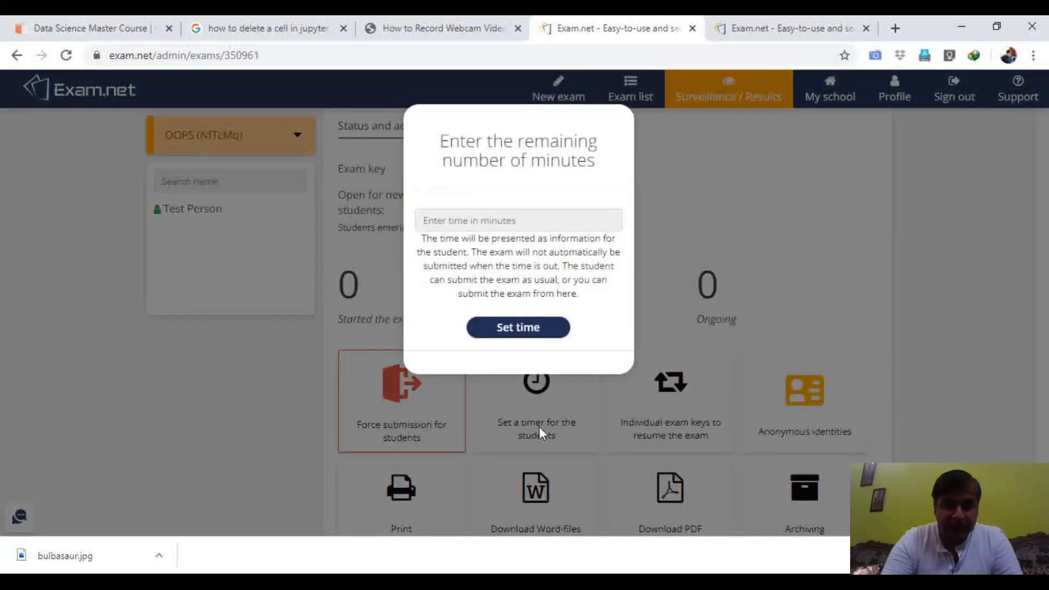
click(513, 220)
text(90)
click(513, 327)
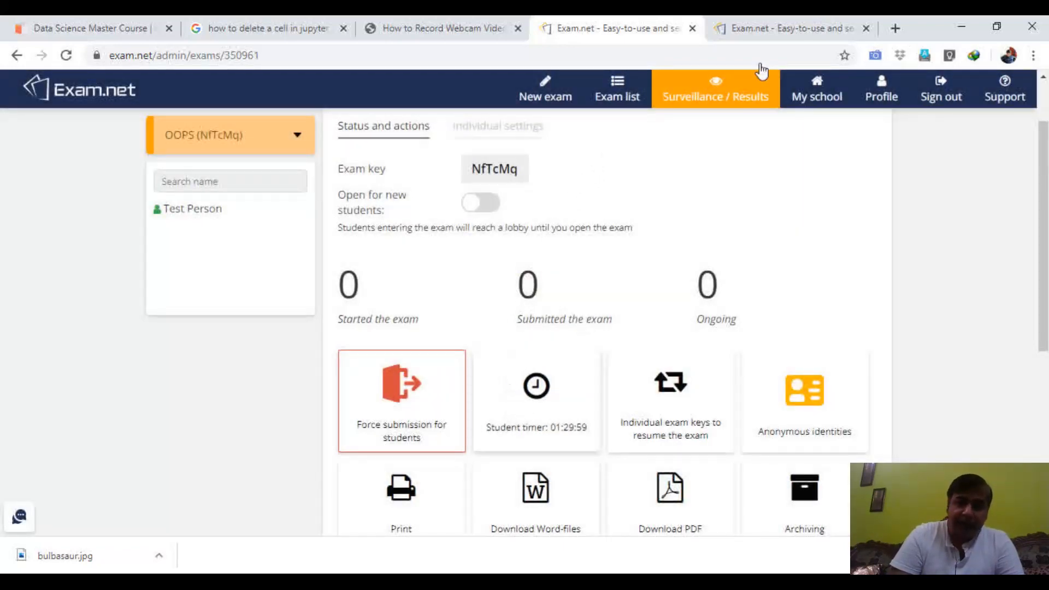
Check the timer in the student's exam view, toggle its display off and on, and return to the surveillance page.
click(791, 31)
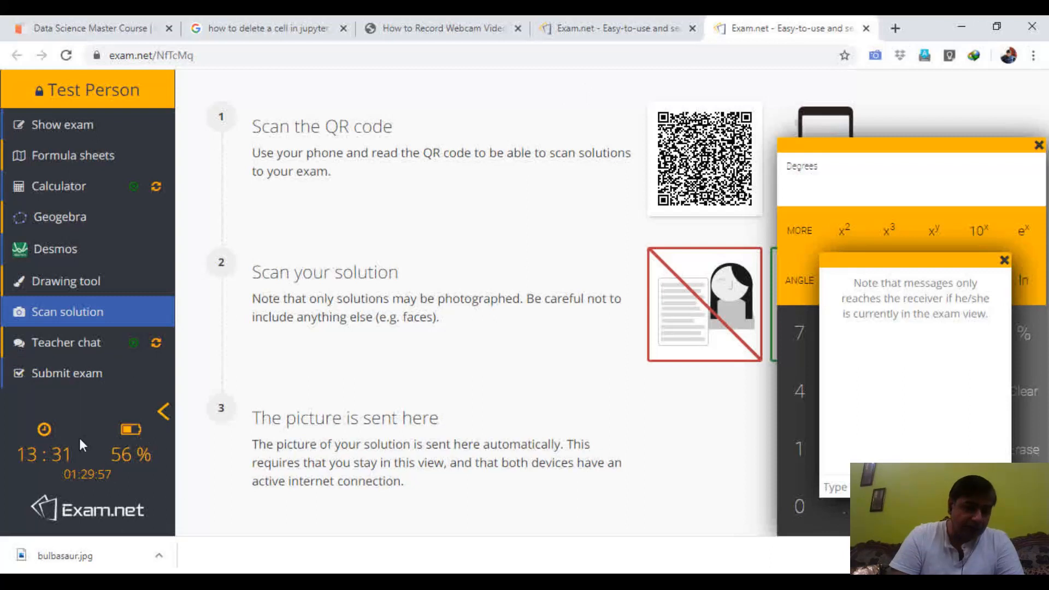
mouse_move(86, 481)
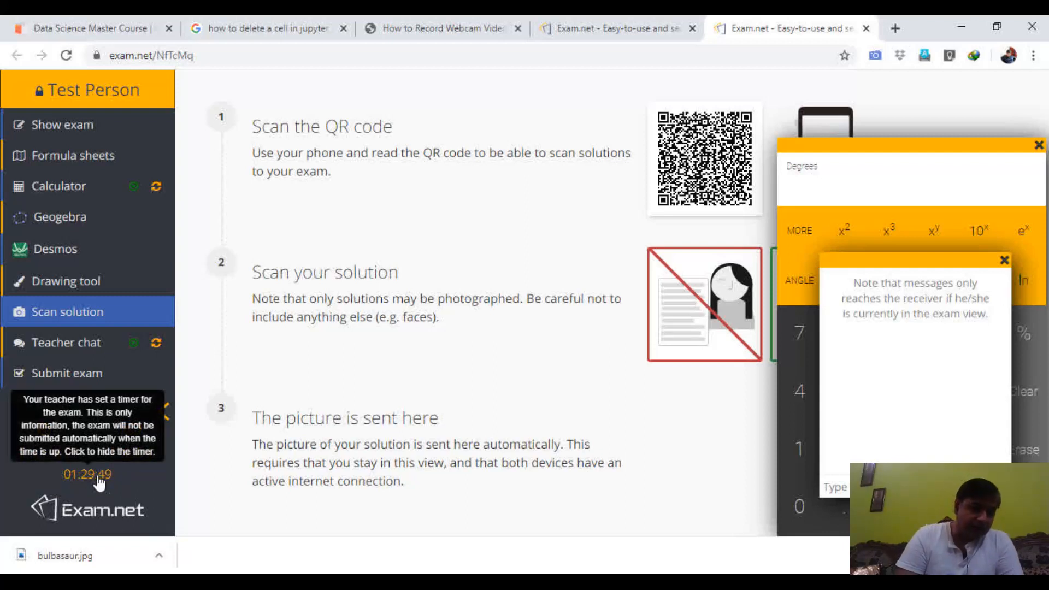
click(98, 481)
click(87, 476)
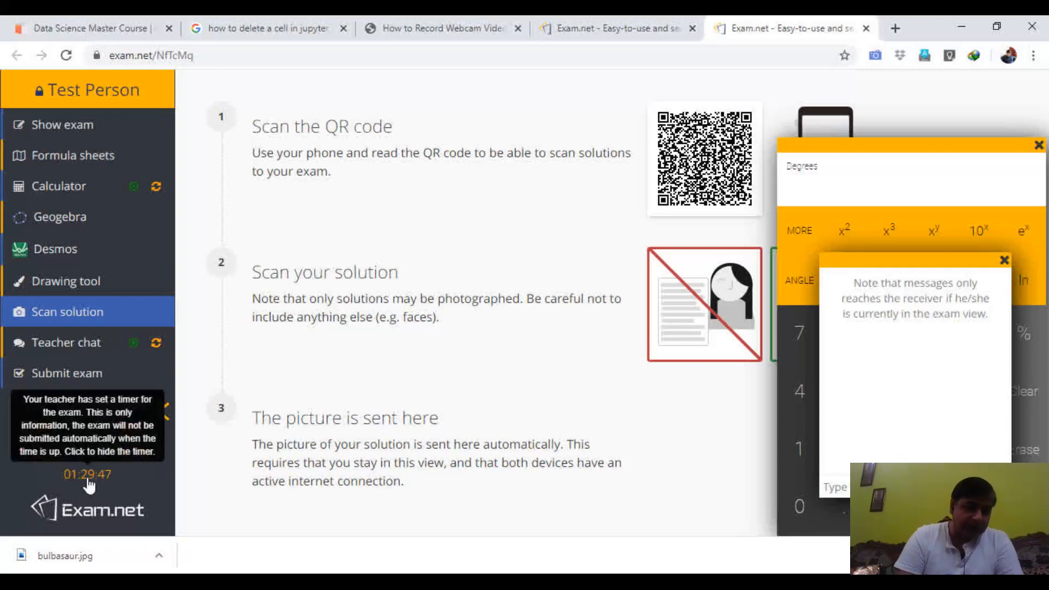
click(648, 30)
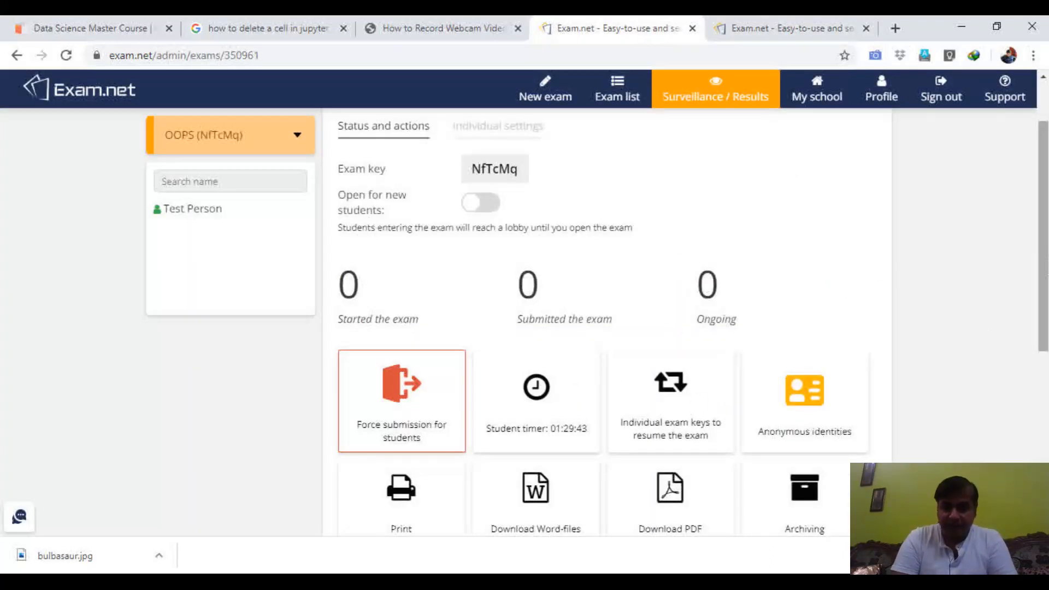
Open the individual exam keys for resuming the exam and read the instructions on how they work.
scroll(1046, 240, down, 2)
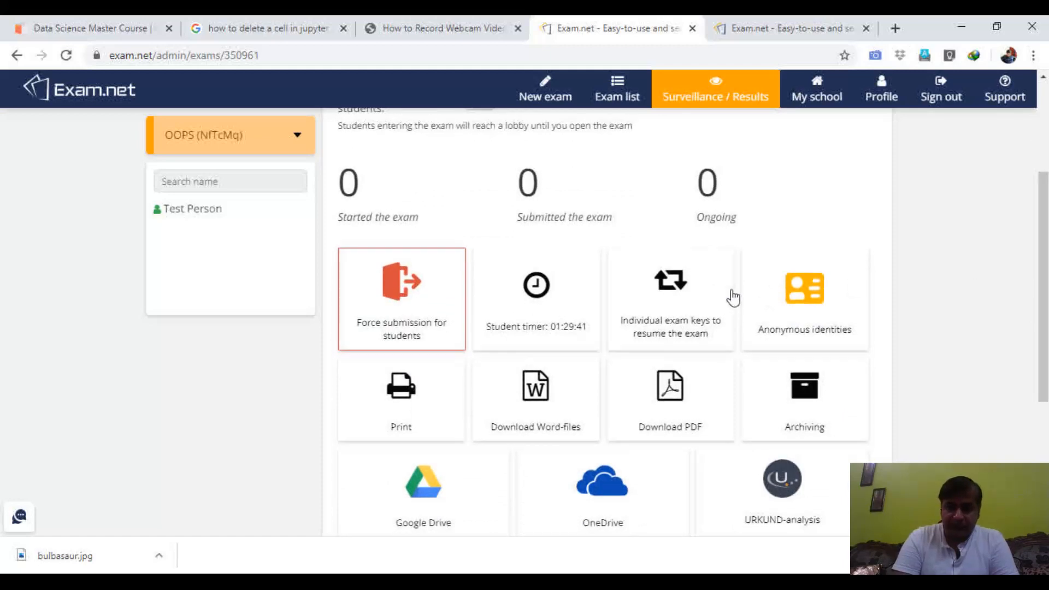
click(689, 301)
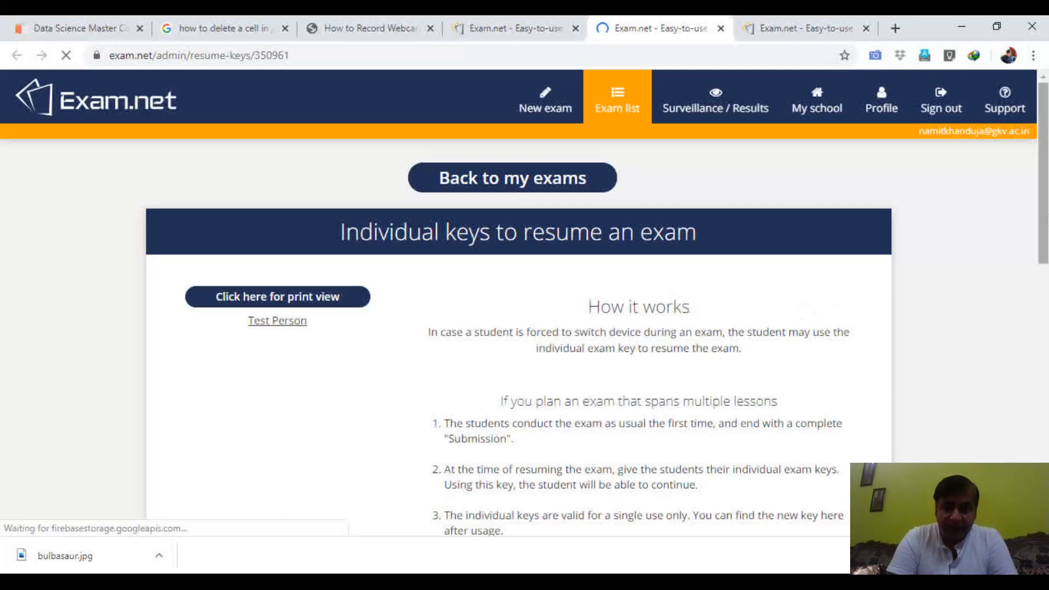
drag(1044, 174, 1043, 131)
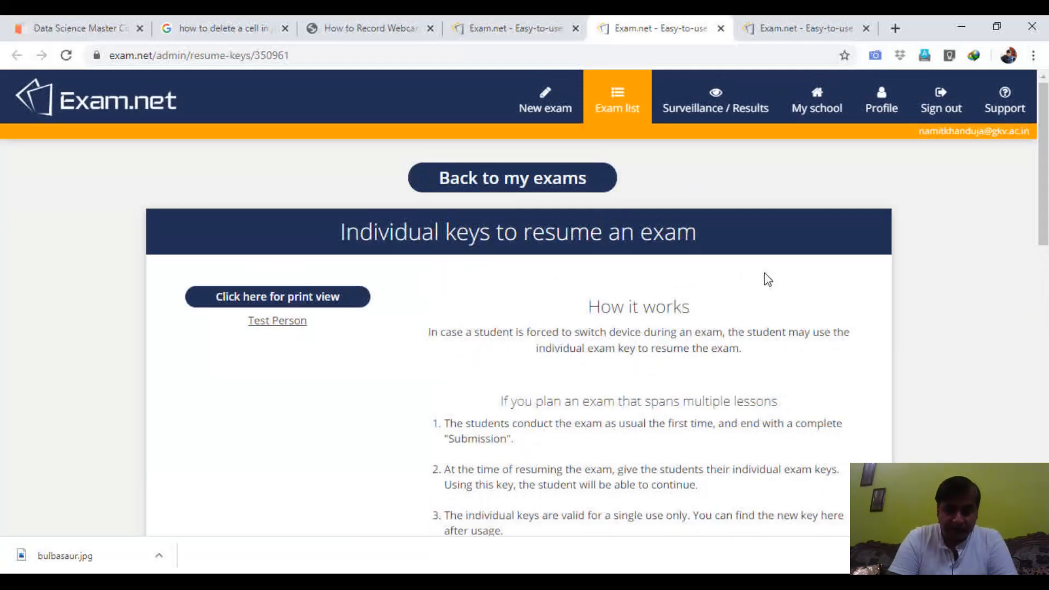
drag(1044, 211, 1045, 289)
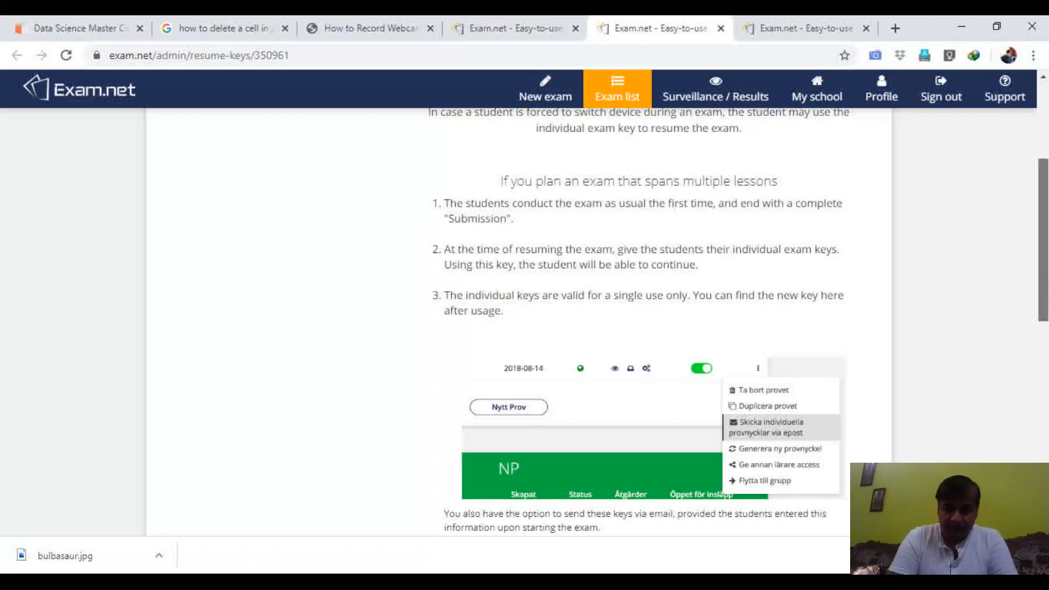
drag(1044, 289, 1030, 206)
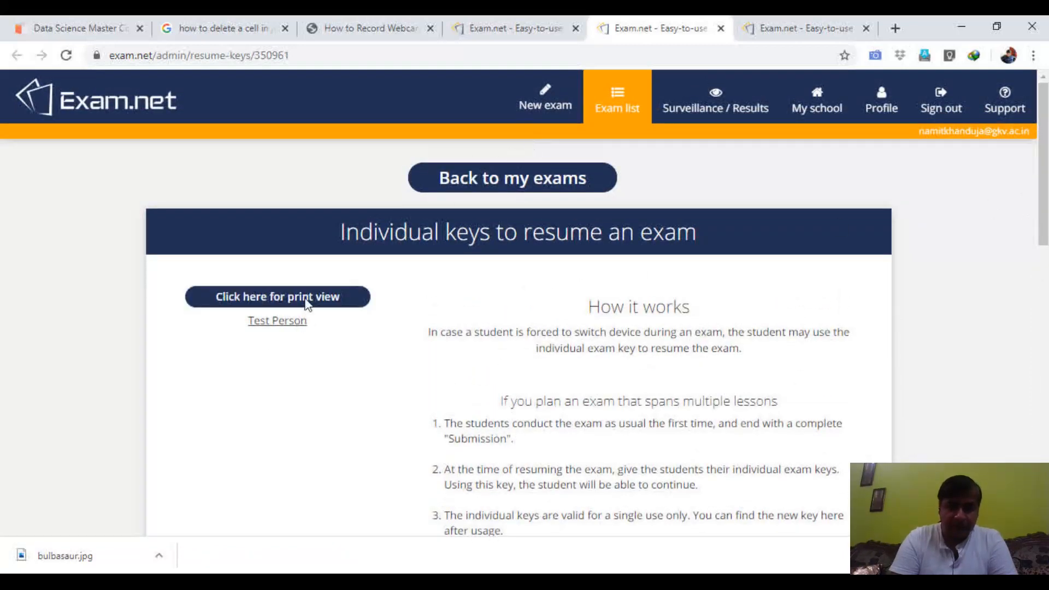
View the test student's individual resume key without replacing it, then close the resume keys page.
click(265, 322)
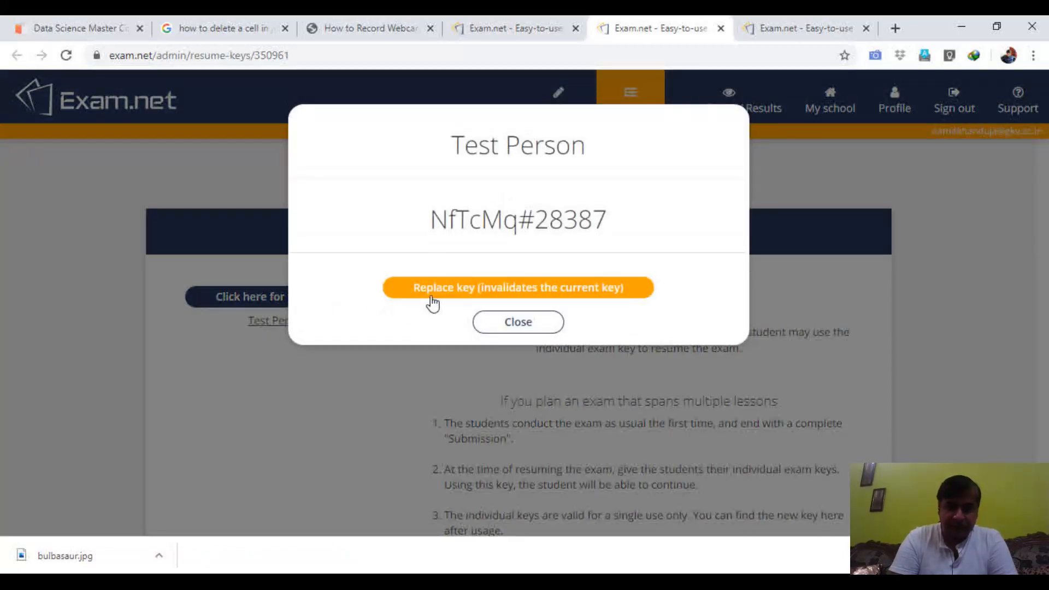
click(517, 323)
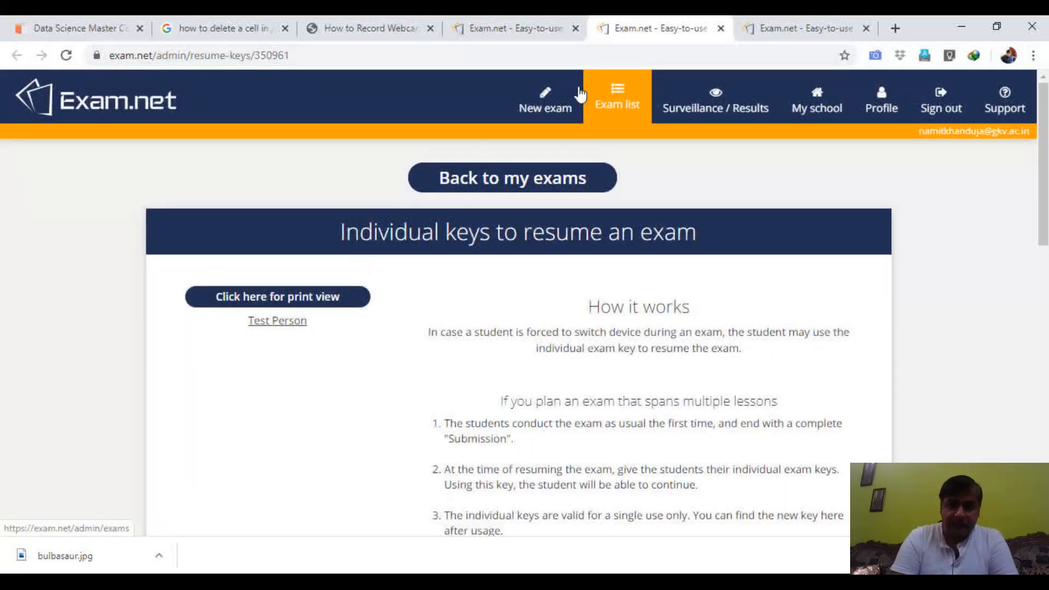
click(553, 92)
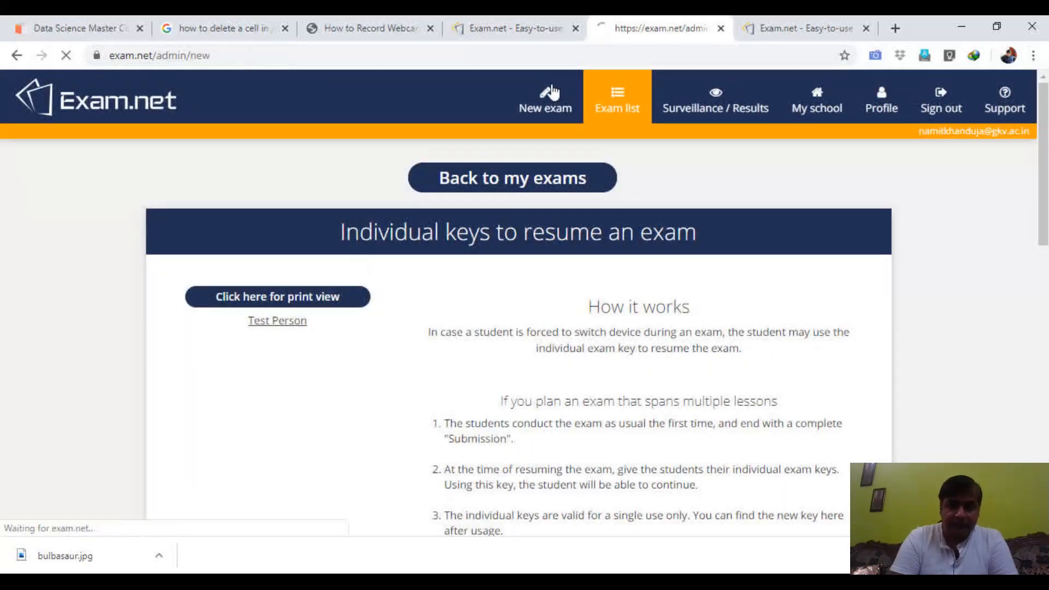
click(720, 28)
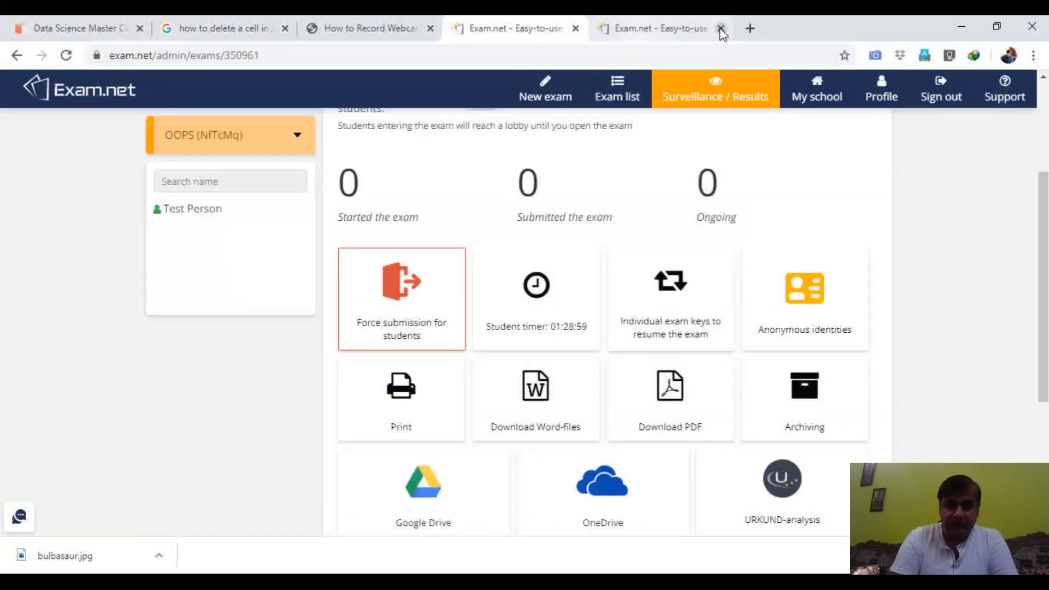
Look through the remaining surveillance actions, view the exam log, and return to the exam's status overview.
scroll(880, 246, down, 2)
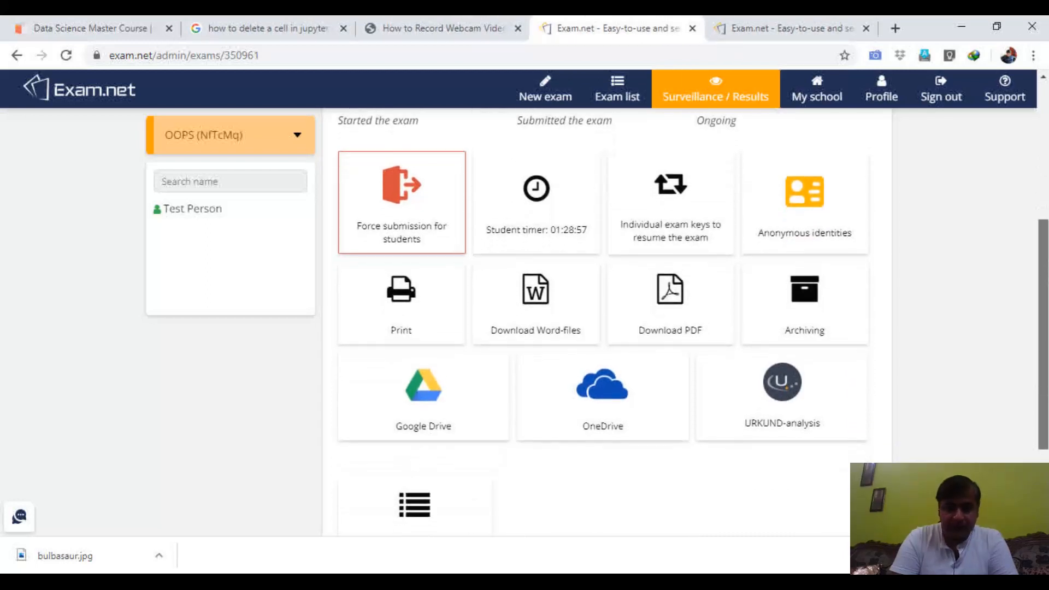
scroll(692, 322, down, 1)
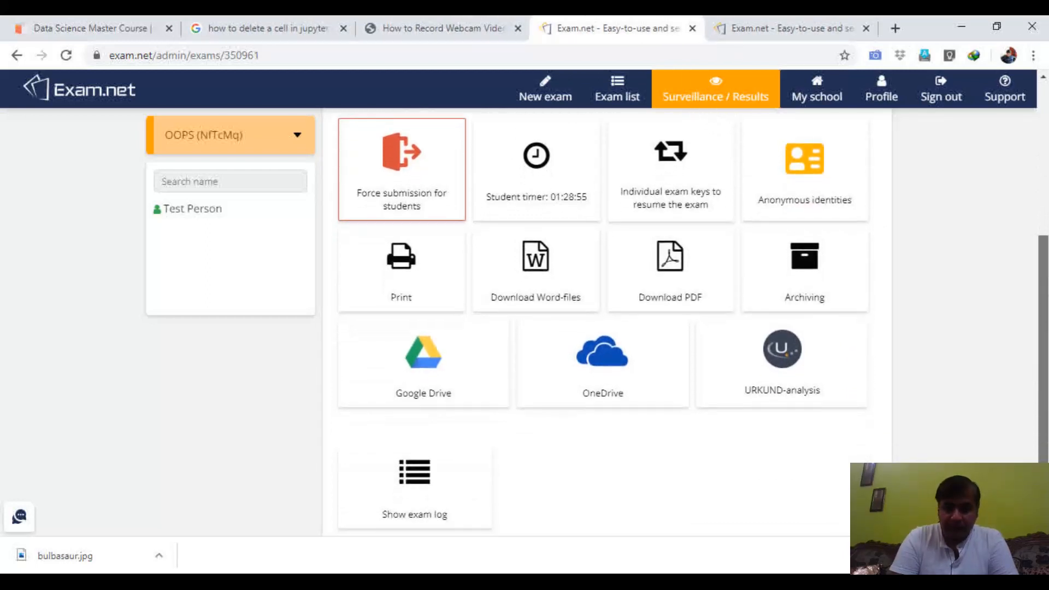
scroll(692, 318, down, 1)
scroll(692, 317, up, 1)
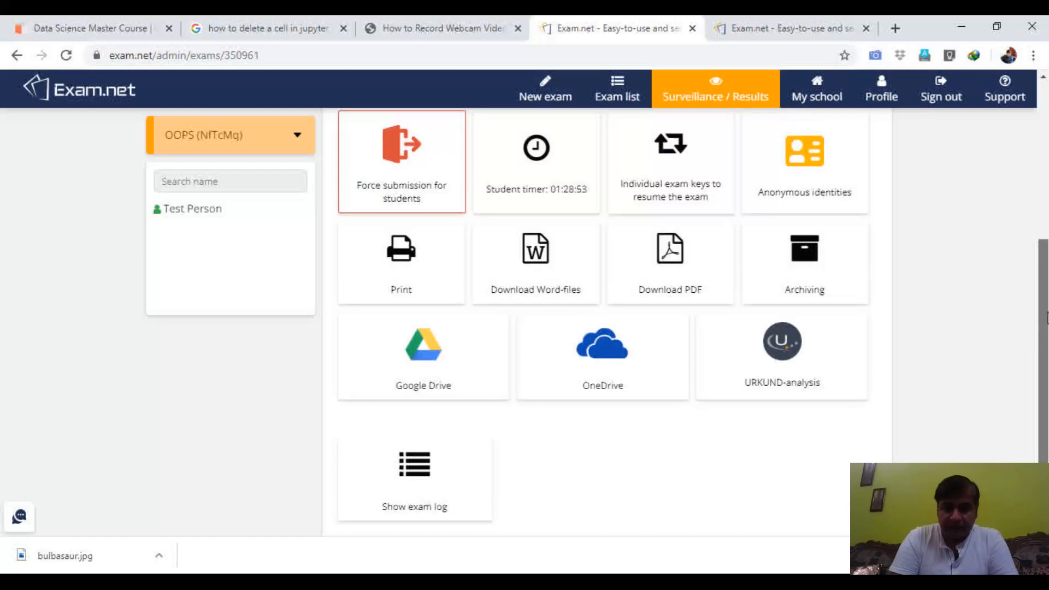
click(416, 481)
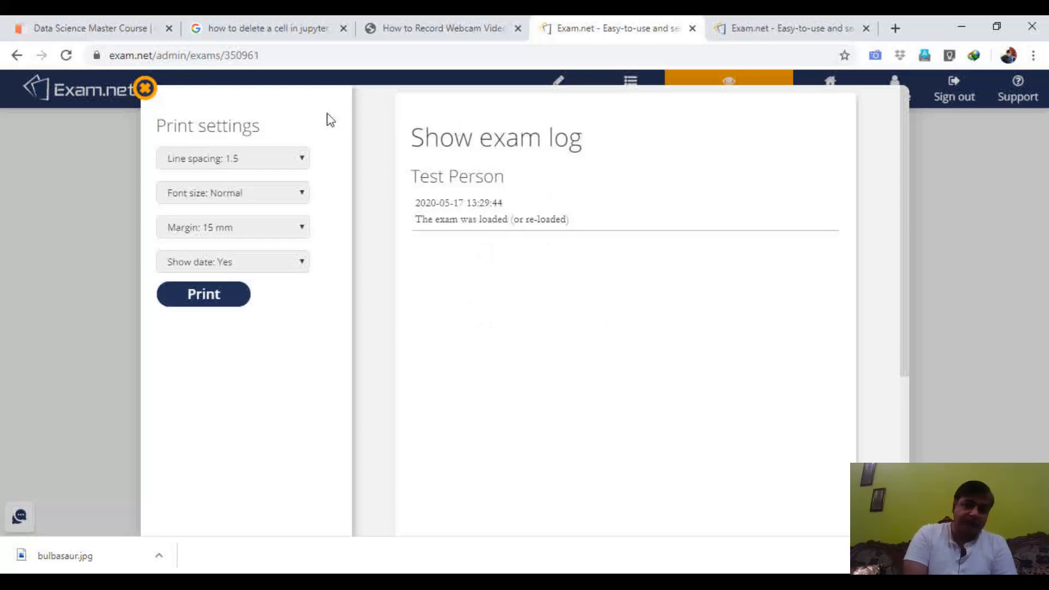
click(144, 89)
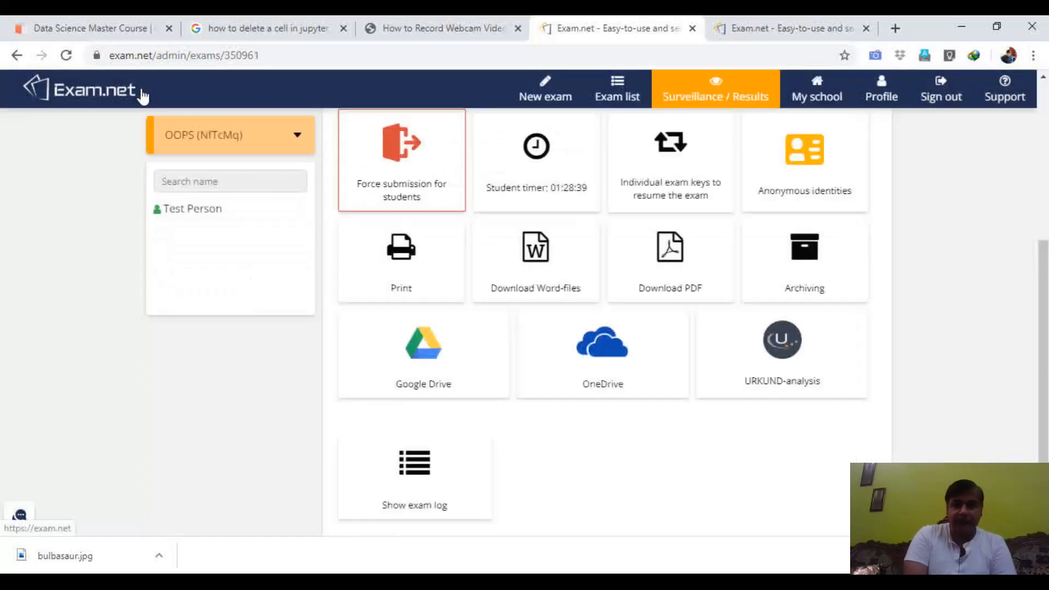
scroll(1041, 268, up, 3)
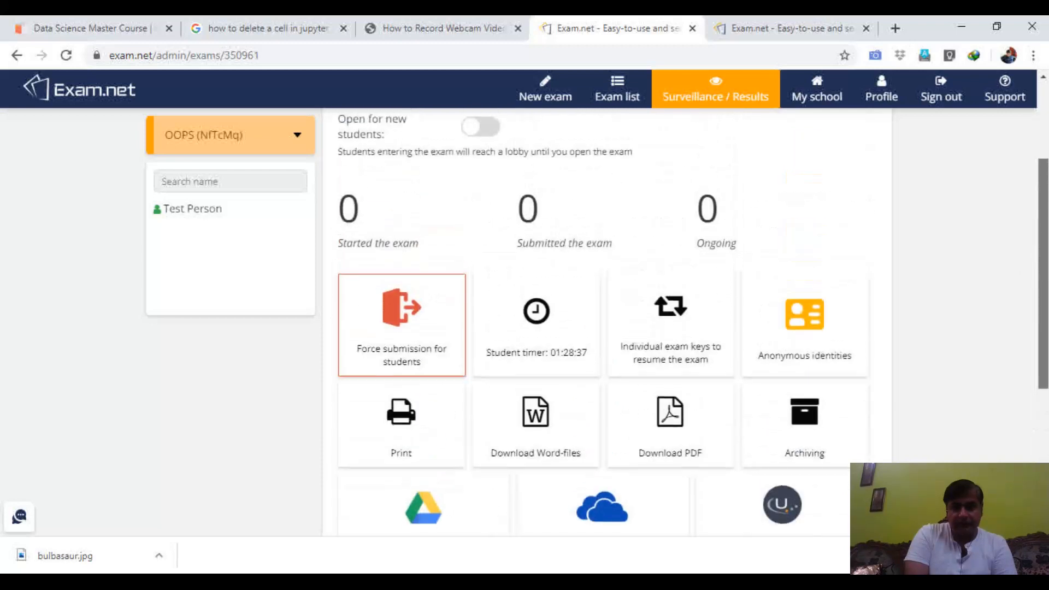
scroll(601, 327, up, 3)
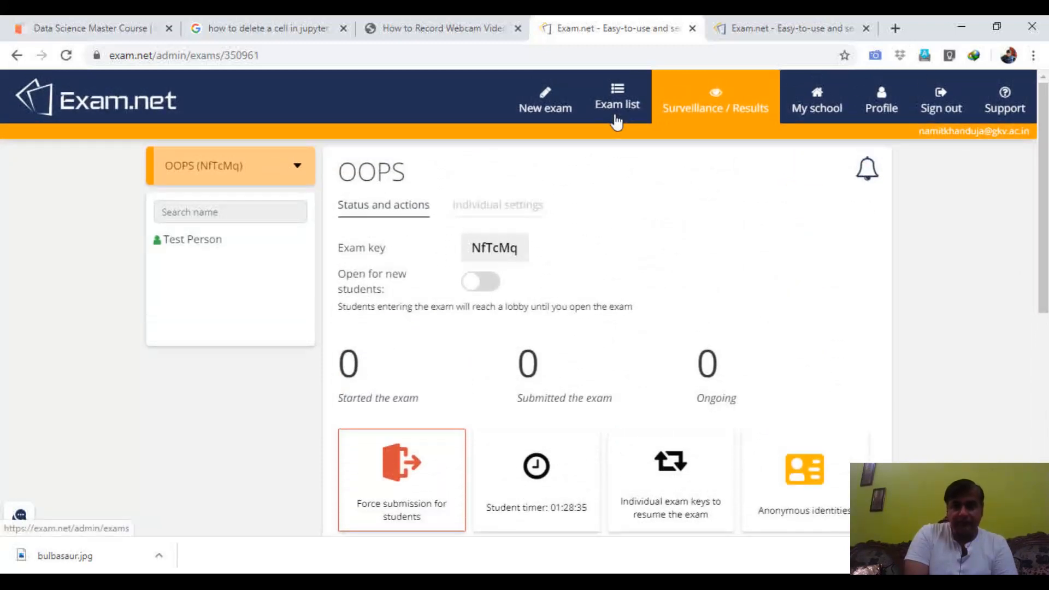